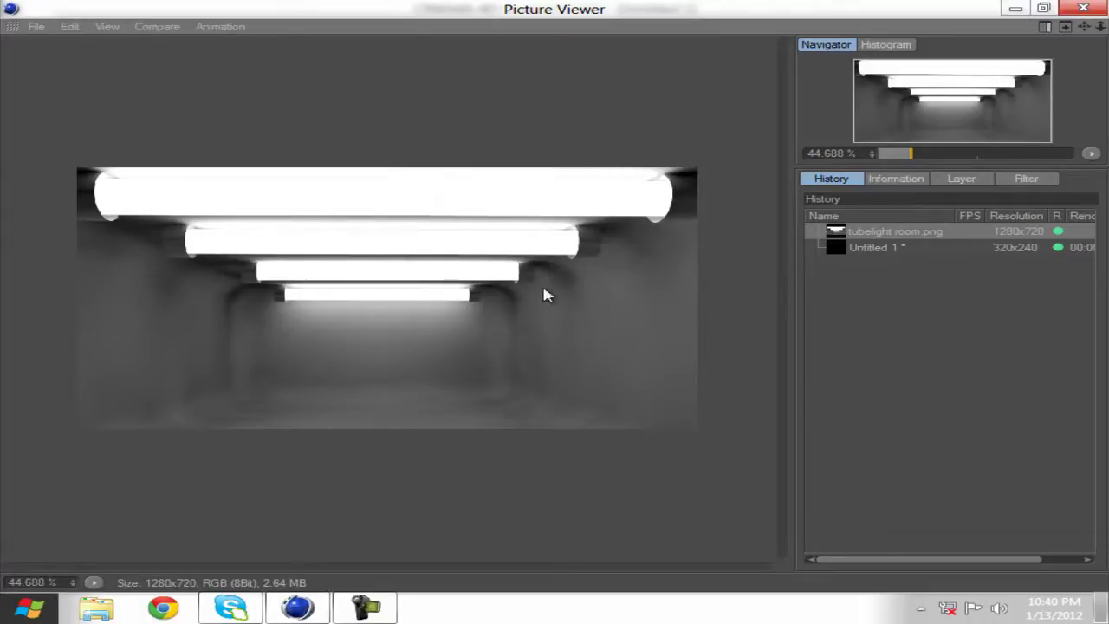
Step: Put the reference render aside, start a new empty project and enlarge the viewport area
{"action": "left_click", "coordinate": [1015, 9]}
{"action": "left_click", "coordinate": [18, 27]}
{"action": "left_click", "coordinate": [34, 47]}
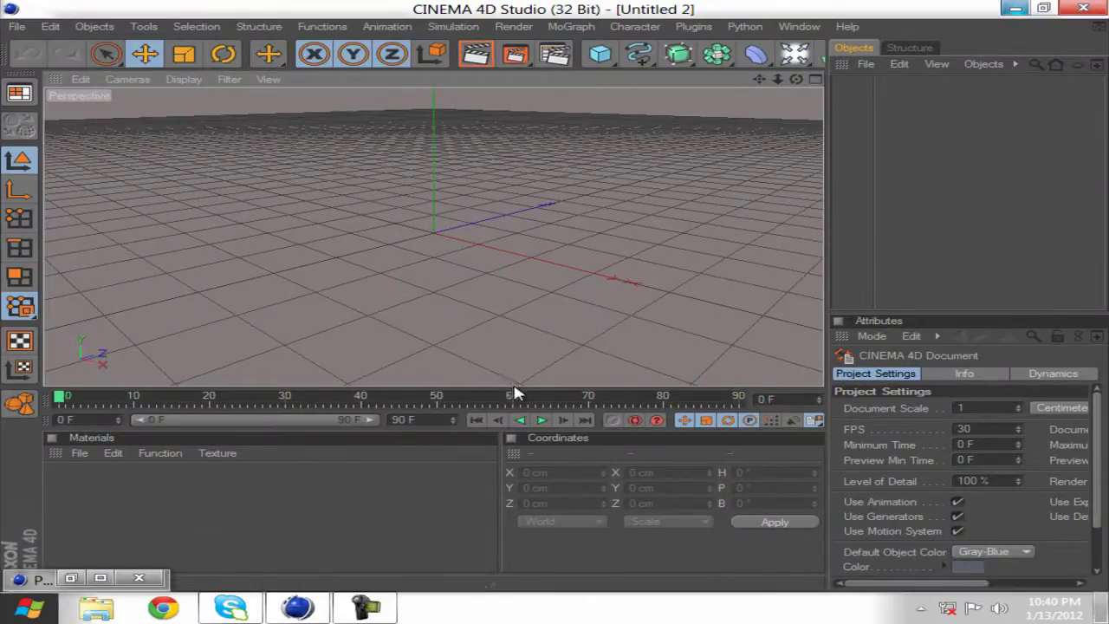
{"action": "left_click_drag", "start_coordinate": [513, 390], "coordinate": [457, 460]}
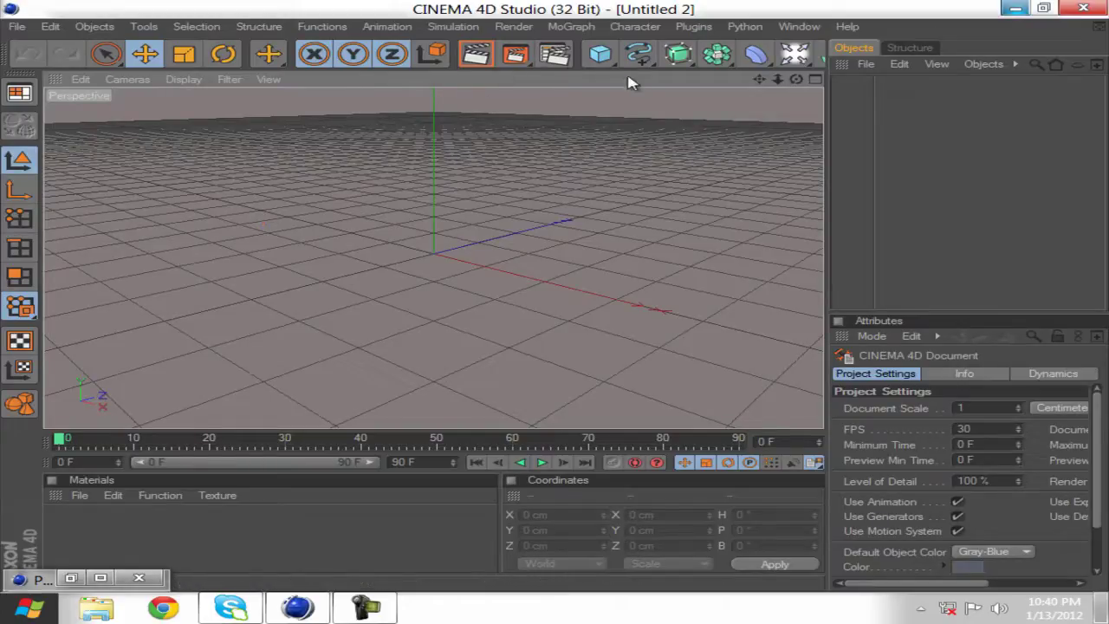
Step: Add a cylinder with its orientation set to -X and move it along X to about 100 cm
{"action": "left_click", "coordinate": [604, 56]}
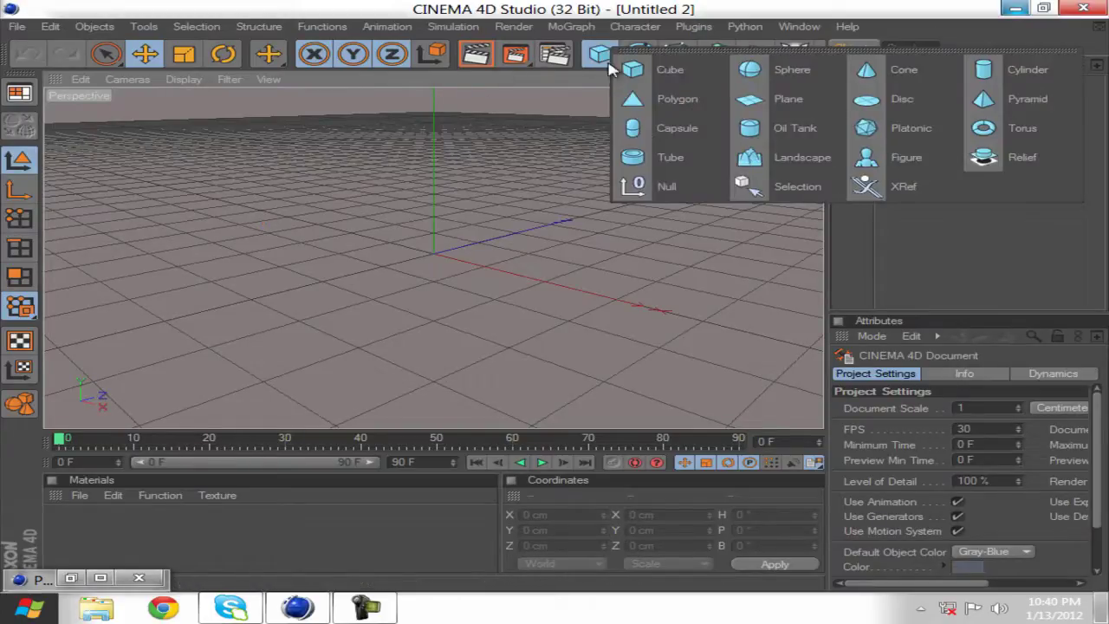
{"action": "left_click", "coordinate": [1018, 75]}
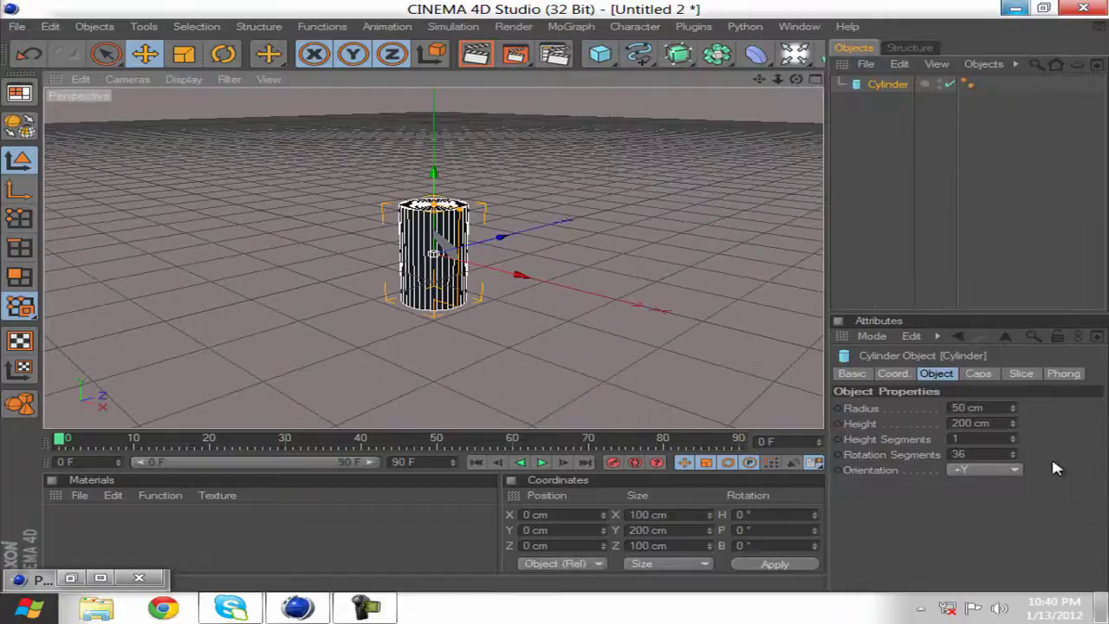
{"action": "left_click", "coordinate": [1000, 470]}
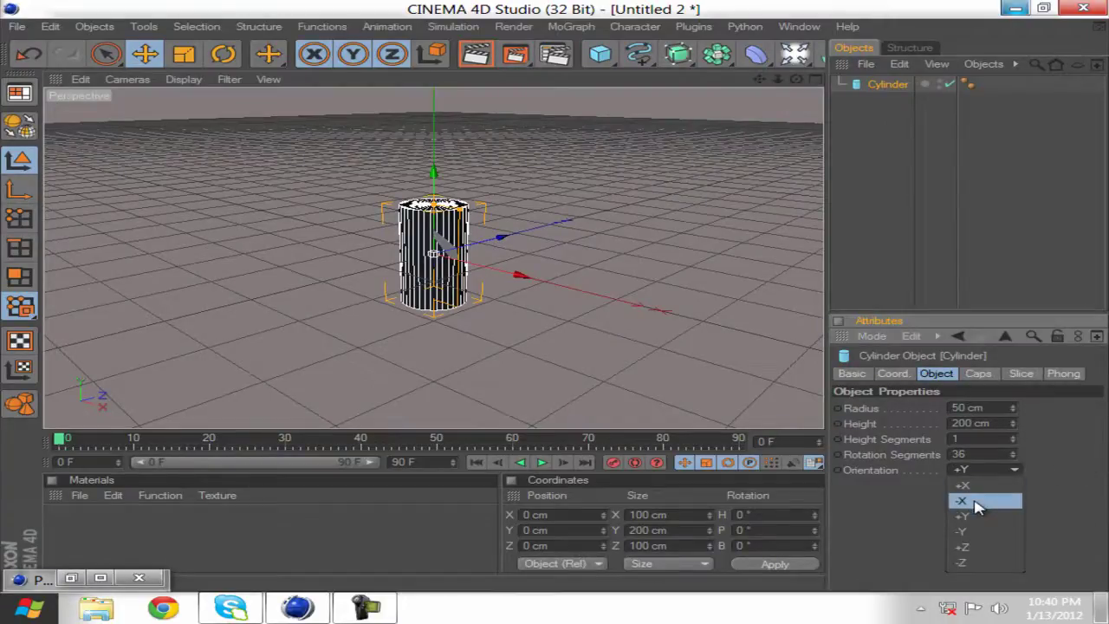
{"action": "left_click", "coordinate": [977, 502]}
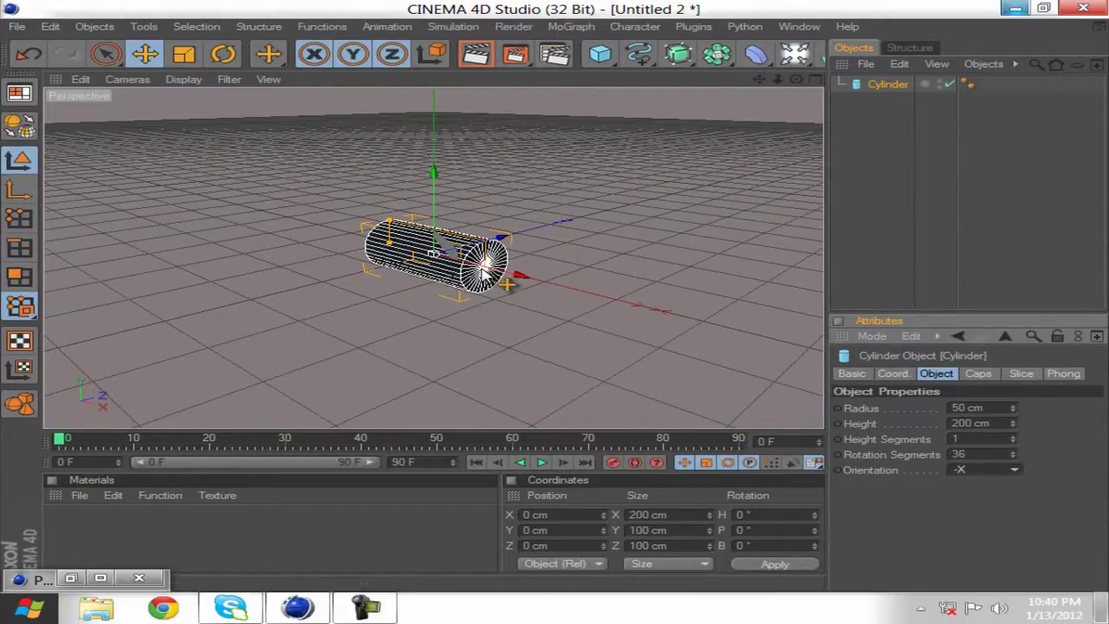
{"action": "left_click_drag", "start_coordinate": [518, 279], "coordinate": [577, 292]}
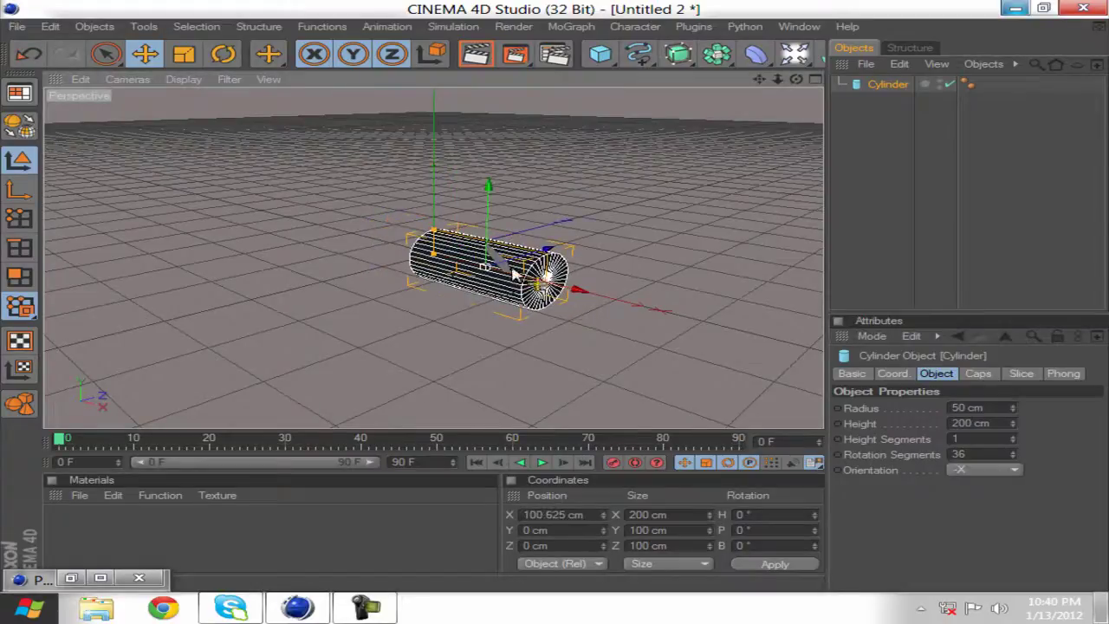
Step: Reshape the cylinder into a long thin tube about 411 cm long with a radius of about 17 cm
{"action": "left_click", "coordinate": [21, 162]}
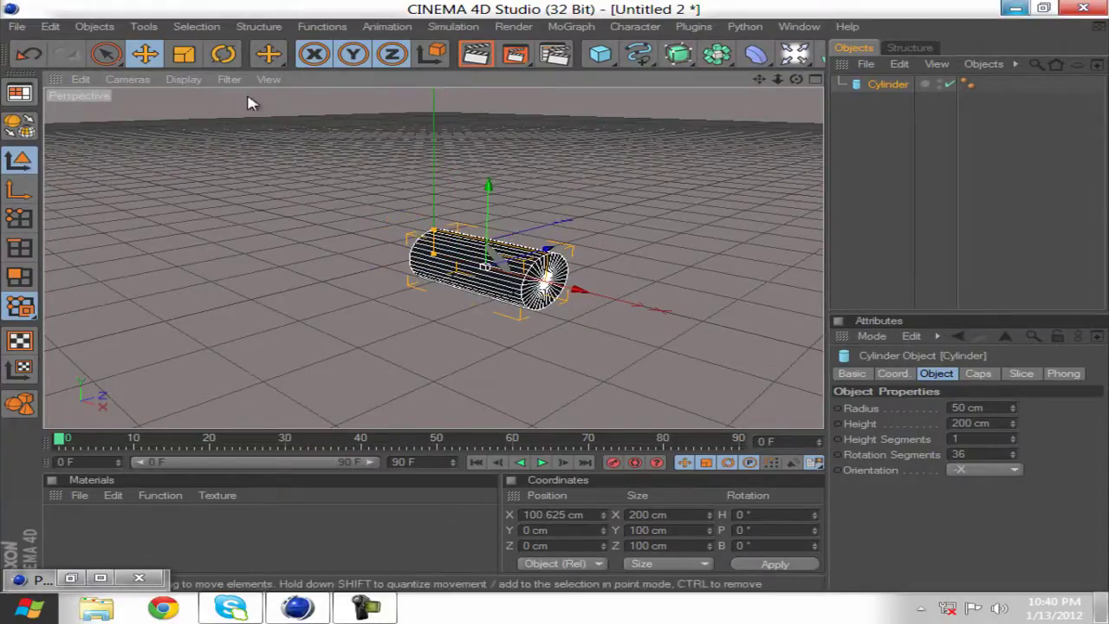
{"action": "left_click", "coordinate": [145, 55]}
{"action": "scroll", "coordinate": [614, 268], "scroll_direction": "up", "scroll_amount": 3}
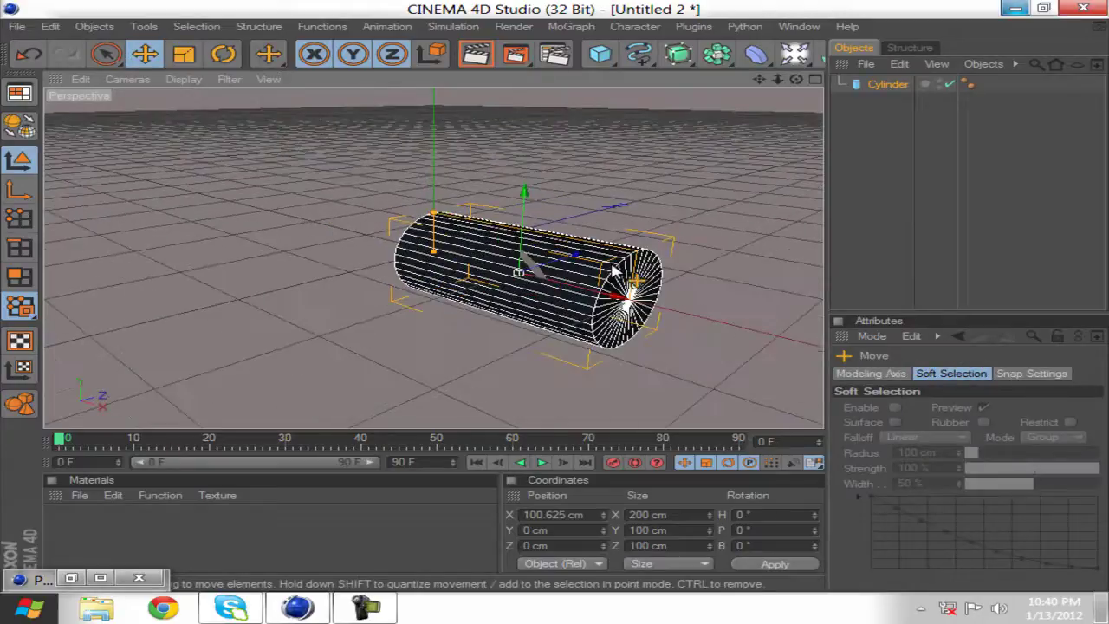
{"action": "left_click_drag", "start_coordinate": [676, 294], "coordinate": [450, 297], "text": "alt"}
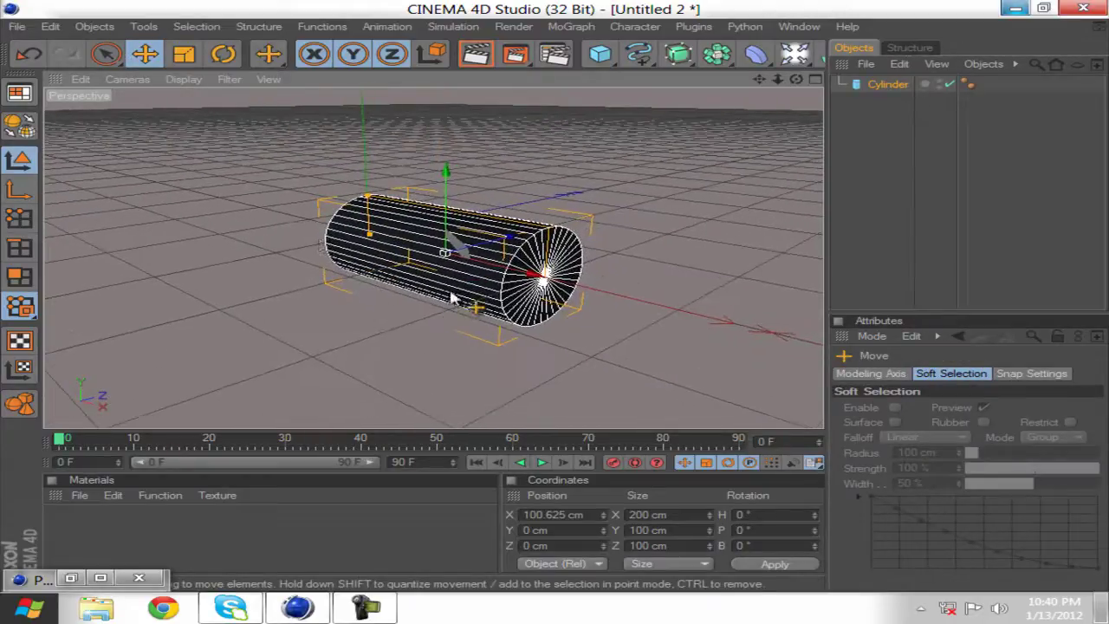
{"action": "left_click_drag", "start_coordinate": [649, 351], "coordinate": [564, 302], "text": "alt"}
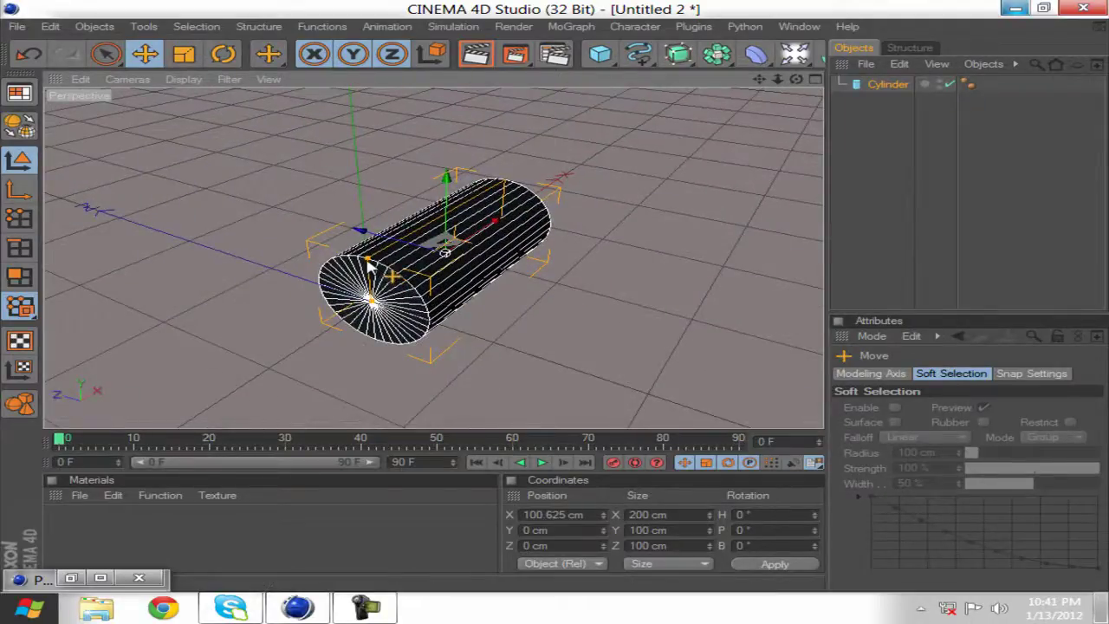
{"action": "left_click_drag", "start_coordinate": [370, 261], "coordinate": [554, 302]}
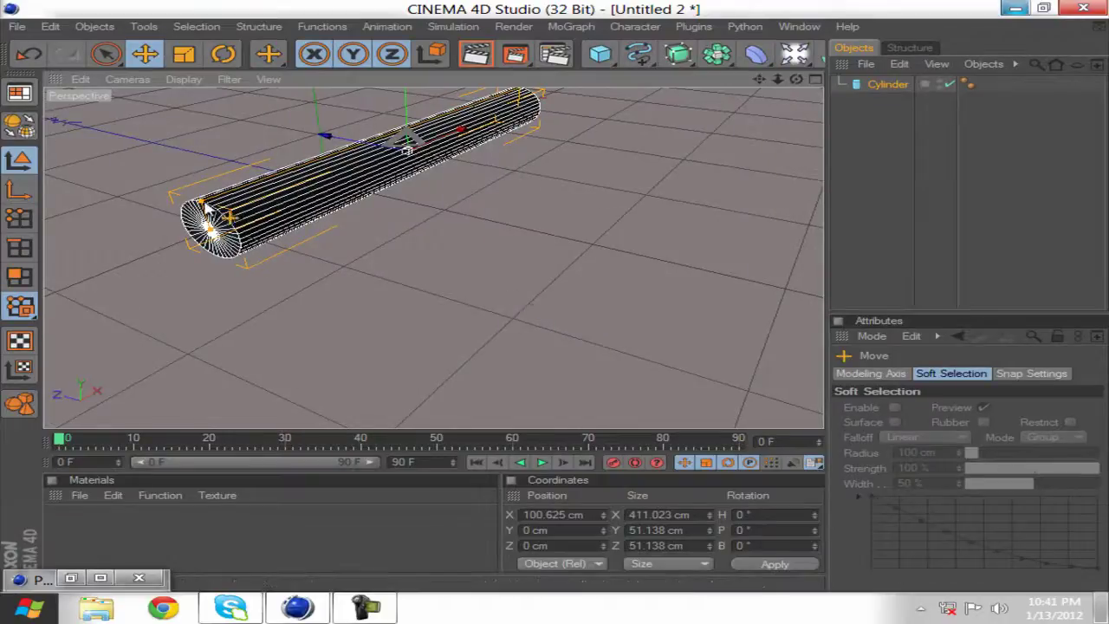
{"action": "left_click_drag", "start_coordinate": [203, 203], "coordinate": [557, 302]}
{"action": "middle_click_drag", "start_coordinate": [558, 304], "coordinate": [552, 304], "text": "alt"}
{"action": "left_click_drag", "start_coordinate": [552, 299], "coordinate": [520, 257], "text": "alt"}
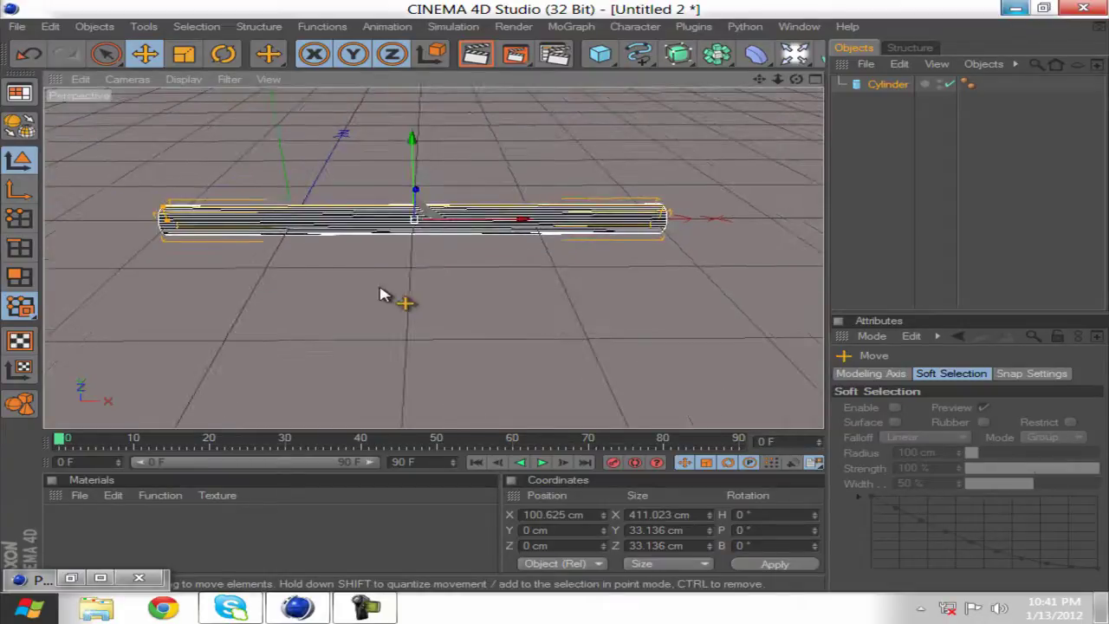
Step: Make two copies of the tube cylinder in the same place
{"action": "left_click", "coordinate": [886, 84]}
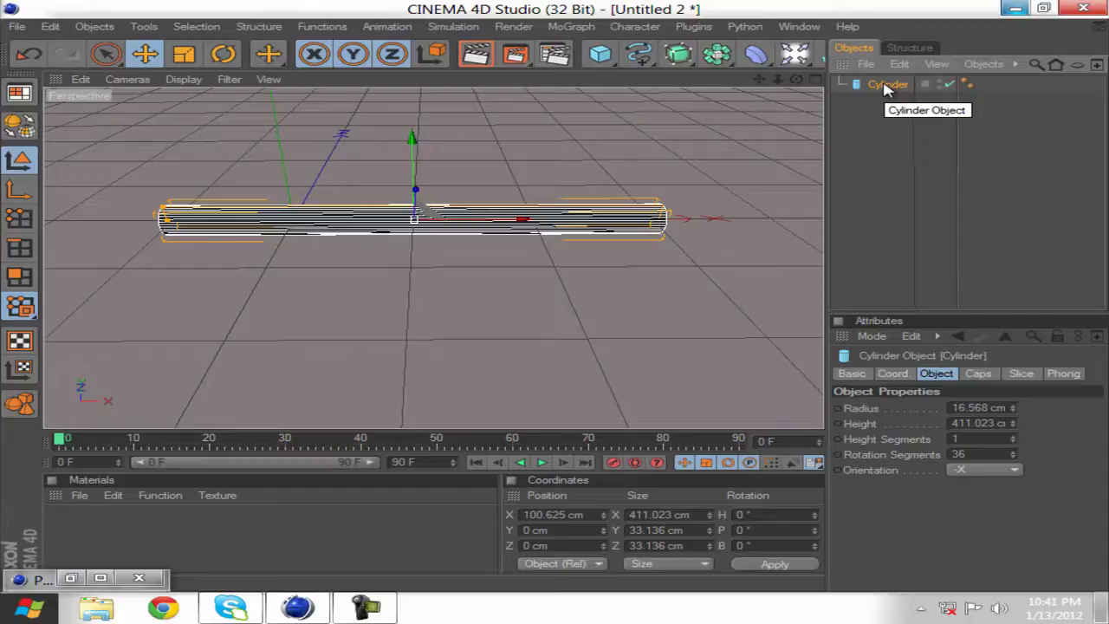
{"action": "key", "text": "ctrl+c"}
{"action": "key", "text": "ctrl+v"}
{"action": "left_click", "coordinate": [861, 66]}
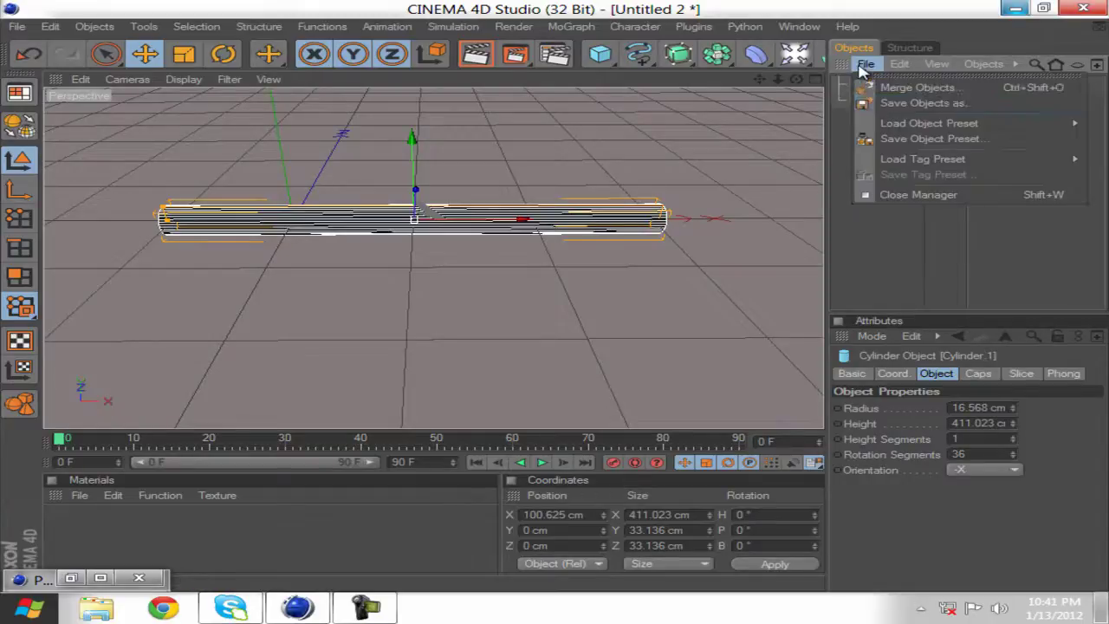
{"action": "key", "text": "Escape"}
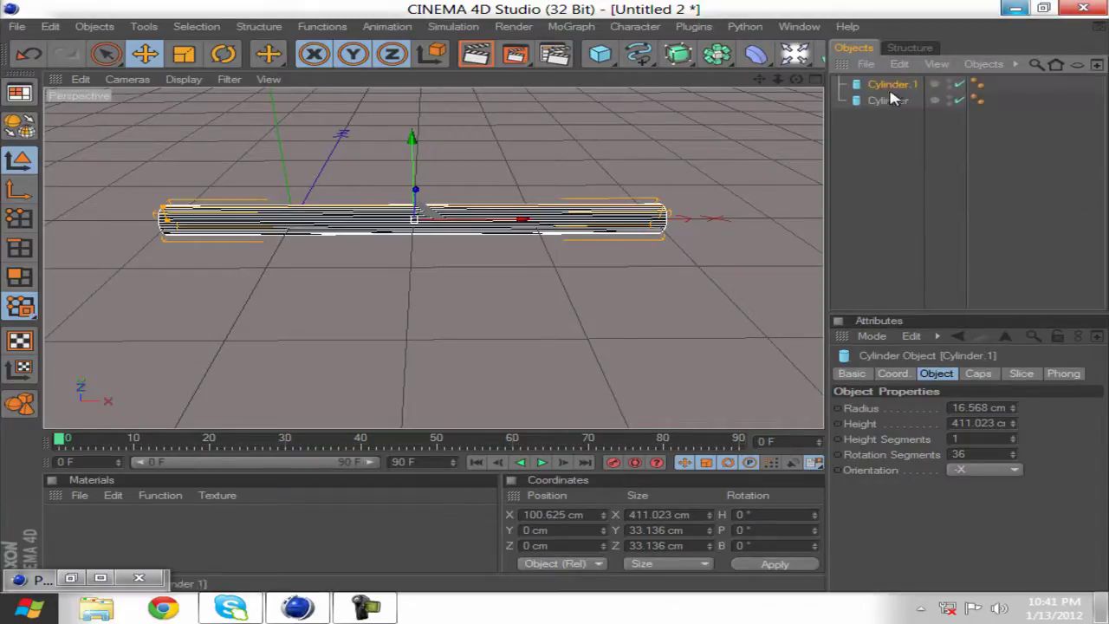
{"action": "left_click", "coordinate": [899, 64]}
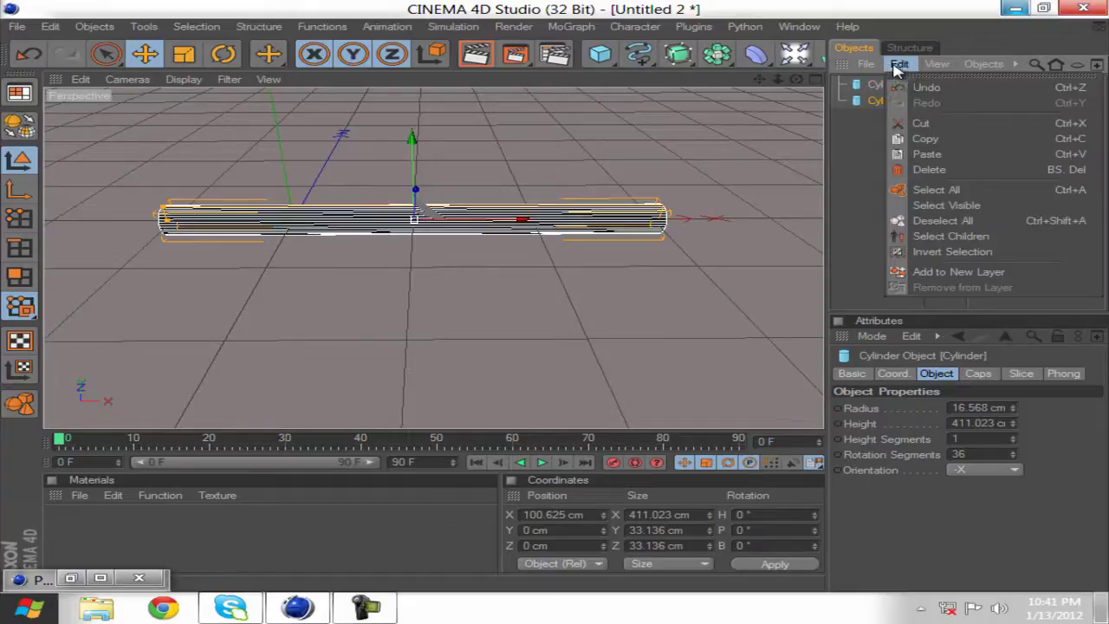
{"action": "left_click", "coordinate": [931, 139]}
{"action": "left_click", "coordinate": [899, 64]}
{"action": "left_click", "coordinate": [918, 147]}
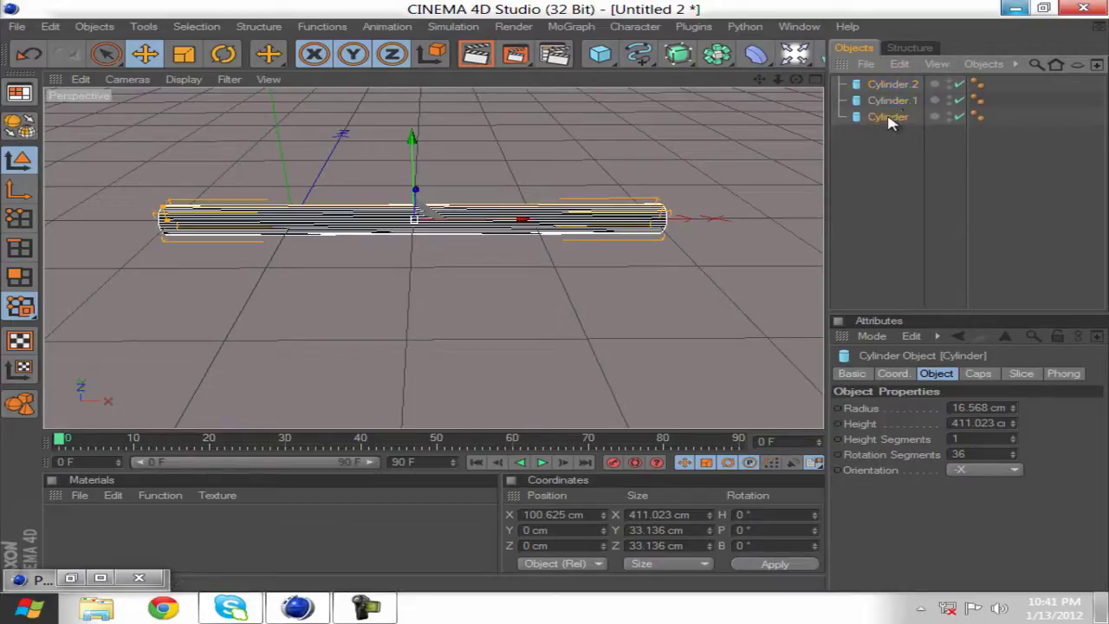
Step: Rename the original cylinder as bulb, the first copy as L and the second copy as R
{"action": "double_click", "coordinate": [890, 119]}
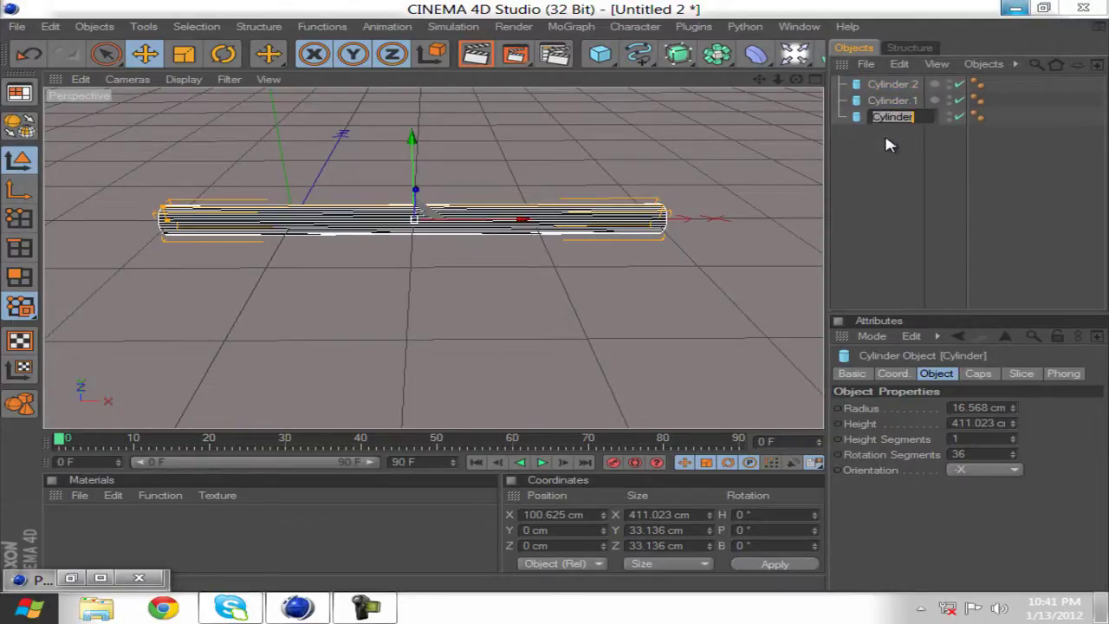
{"action": "key", "text": "Return"}
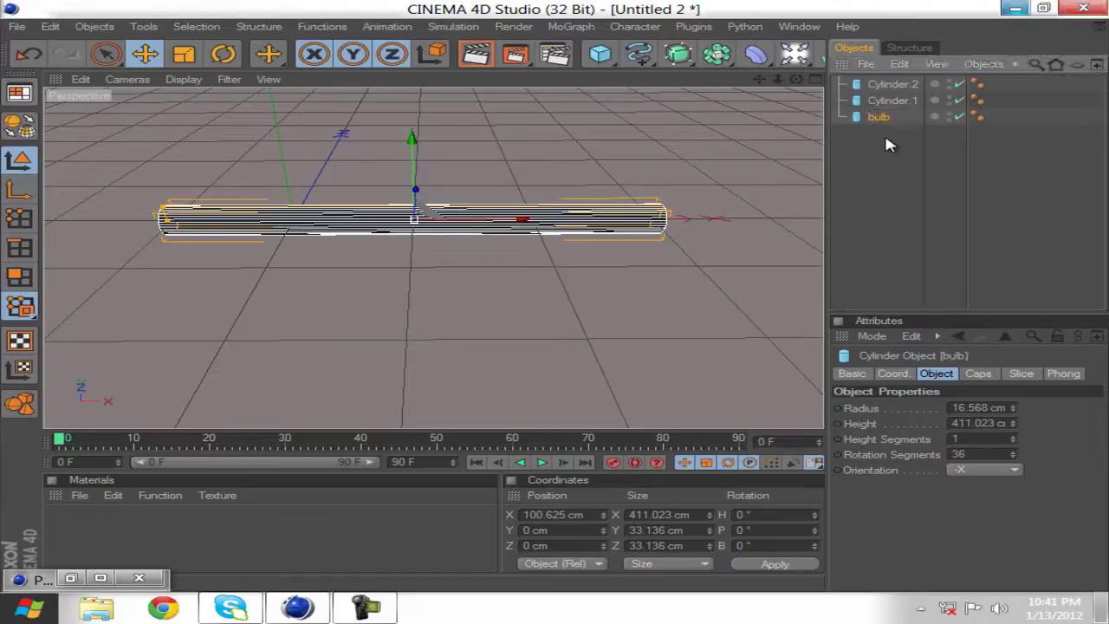
{"action": "double_click", "coordinate": [899, 102]}
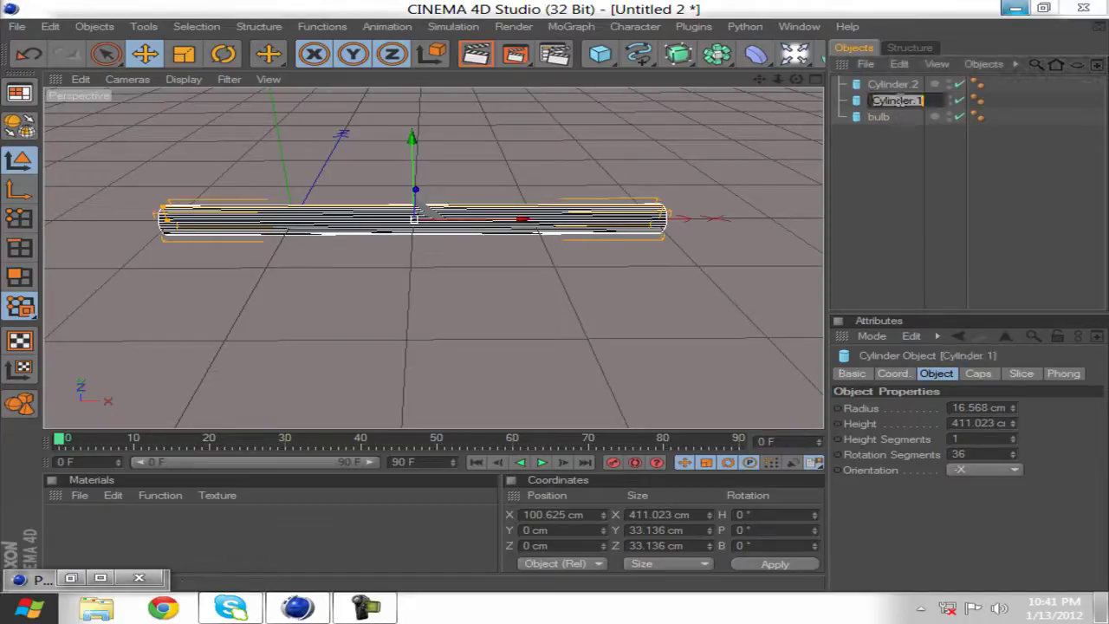
{"action": "type", "text": "L"}
{"action": "key", "text": "Return"}
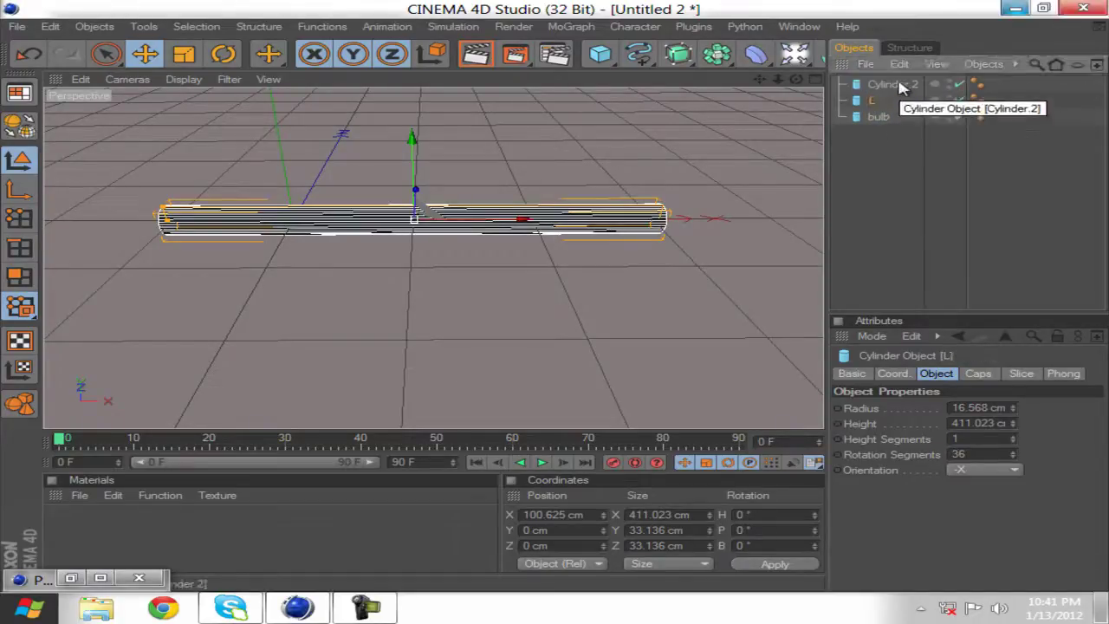
{"action": "double_click", "coordinate": [901, 85]}
{"action": "type", "text": "R"}
{"action": "key", "text": "Return"}
Step: Shrink cylinder L to a cap about 22 cm long with a radius of about 19 cm and place it on the tube's left end
{"action": "left_click", "coordinate": [884, 101]}
{"action": "left_click_drag", "start_coordinate": [416, 144], "coordinate": [561, 299]}
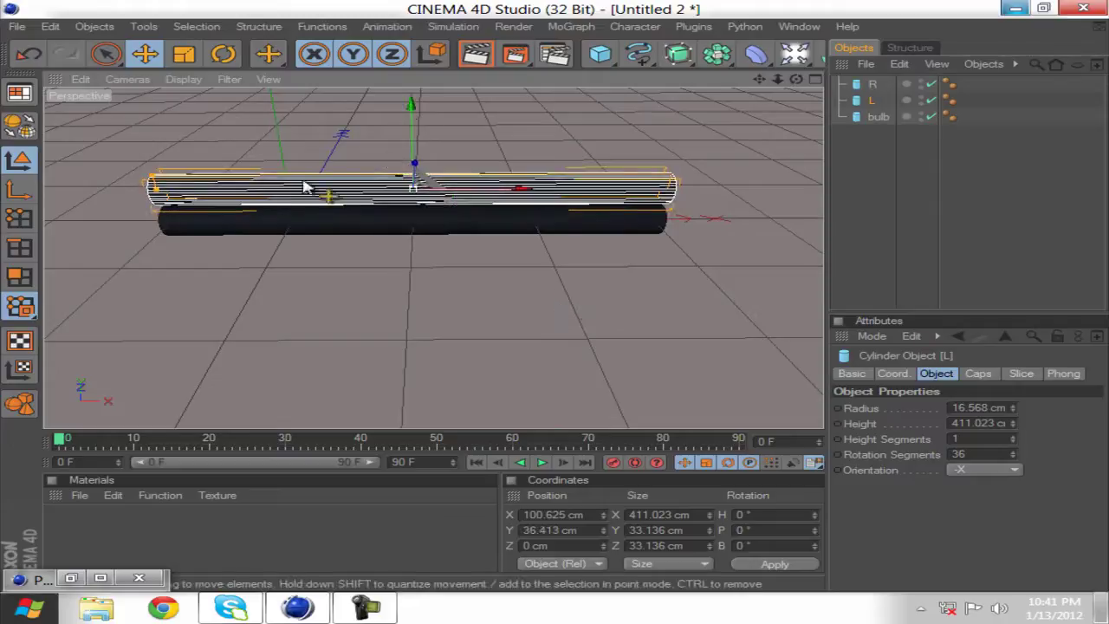
{"action": "left_click_drag", "start_coordinate": [154, 180], "coordinate": [559, 302]}
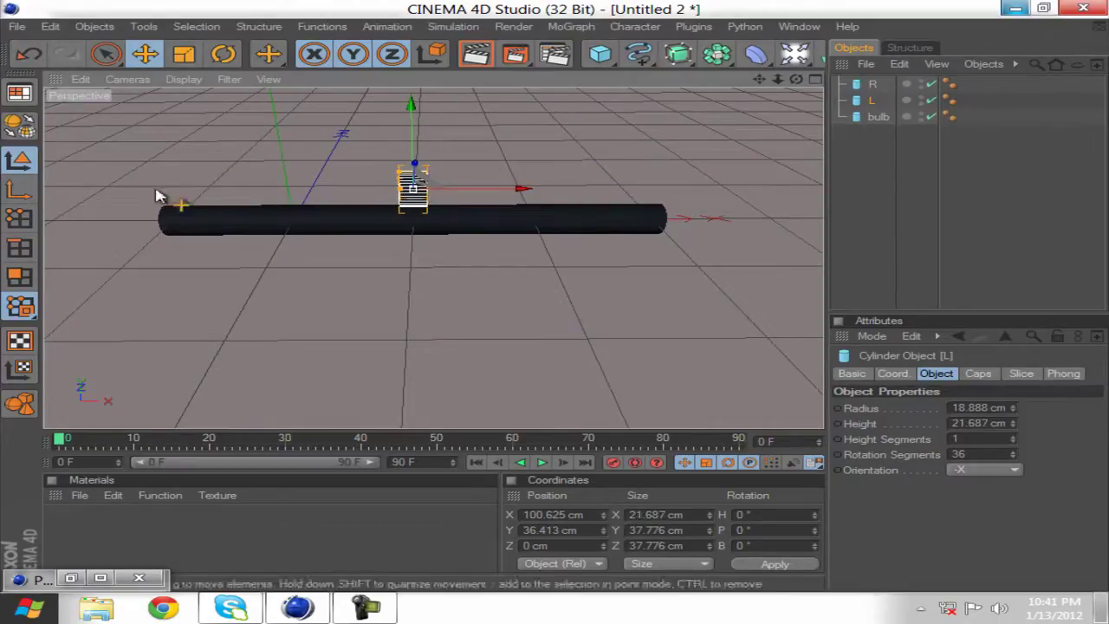
{"action": "left_click_drag", "start_coordinate": [511, 189], "coordinate": [367, 189]}
{"action": "left_click_drag", "start_coordinate": [547, 303], "coordinate": [560, 305]}
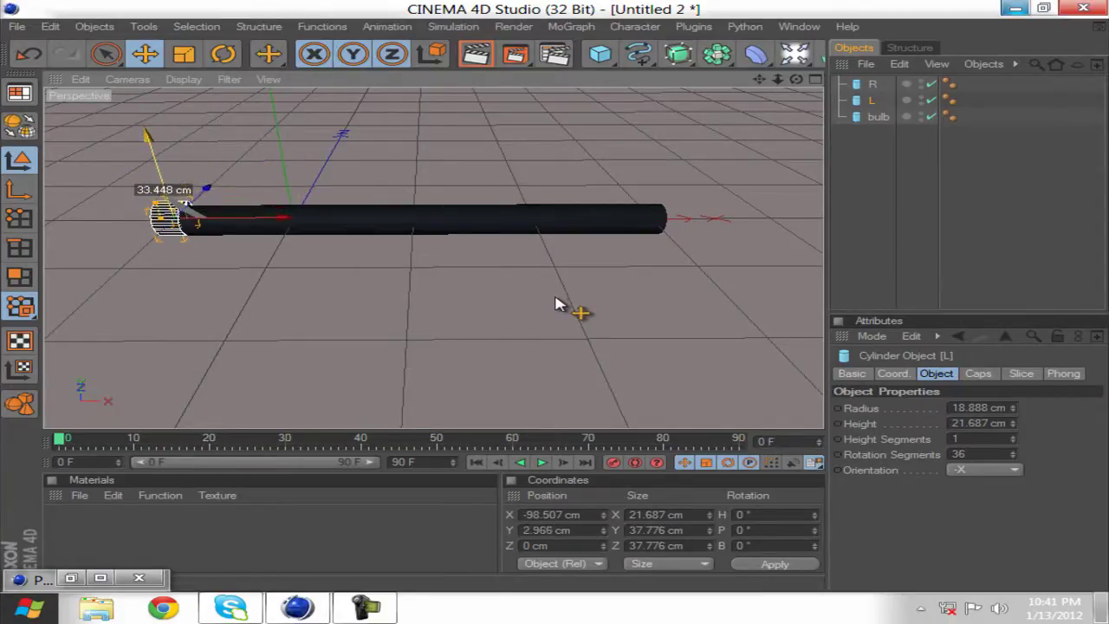
Step: Delete cylinder R and duplicate the resized cap L to replace it
{"action": "left_click", "coordinate": [864, 88]}
{"action": "key", "text": "Delete"}
{"action": "left_click", "coordinate": [865, 87]}
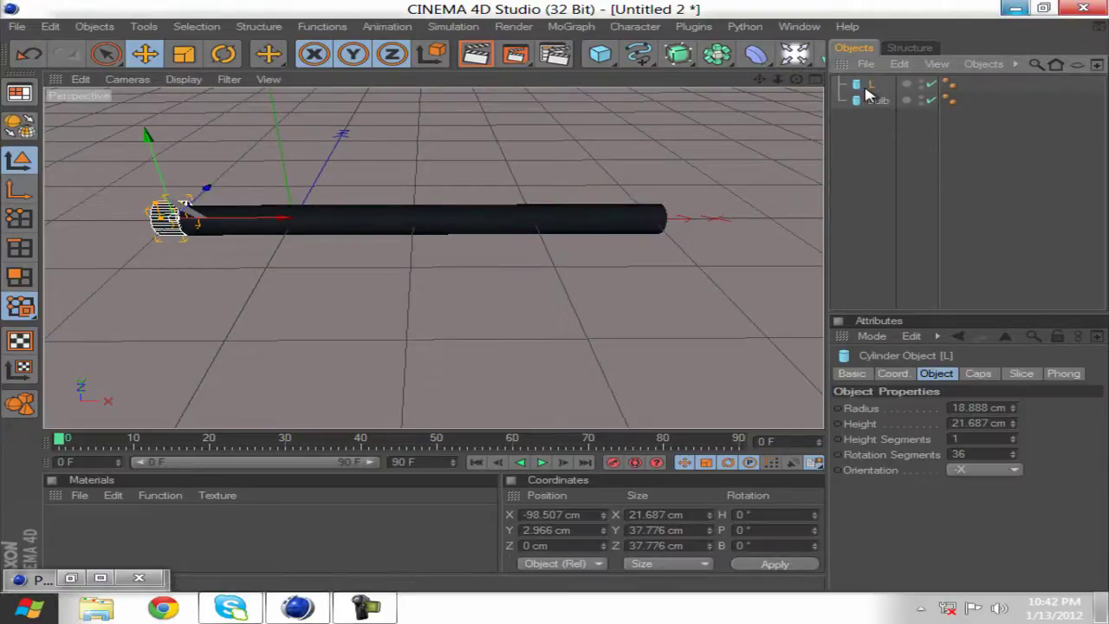
{"action": "key", "text": "ctrl+c"}
{"action": "key", "text": "ctrl+v"}
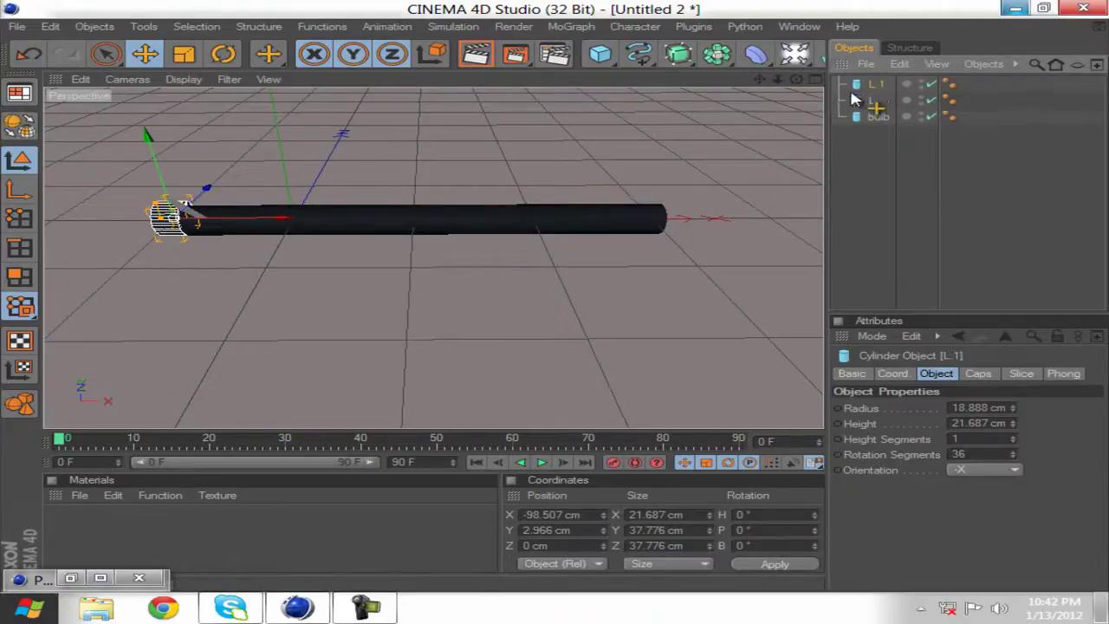
Step: Move the duplicated cap to the tube's right end, at about X 303 cm and Y 1 cm
{"action": "left_click_drag", "start_coordinate": [289, 223], "coordinate": [560, 305]}
{"action": "left_click_drag", "start_coordinate": [414, 300], "coordinate": [488, 302], "text": "alt"}
{"action": "mouse_move", "coordinate": [666, 166]}
{"action": "left_mouse_down"}
{"action": "mouse_move", "coordinate": [555, 297]}
{"action": "mouse_move", "coordinate": [673, 169]}
{"action": "left_mouse_up"}
{"action": "left_click_drag", "start_coordinate": [565, 247], "coordinate": [437, 232], "text": "alt"}
Step: In the front view, align the right cap with the tube's end at about X 305 cm and Y 0.2 cm
{"action": "middle_click", "coordinate": [438, 232]}
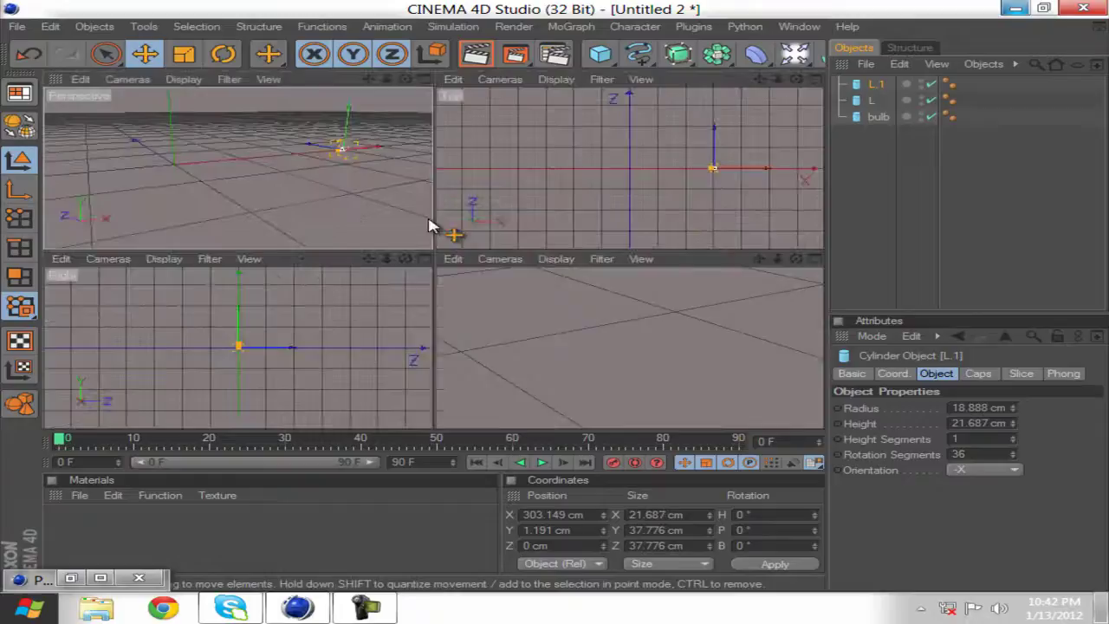
{"action": "middle_click", "coordinate": [269, 143]}
{"action": "left_click", "coordinate": [815, 80]}
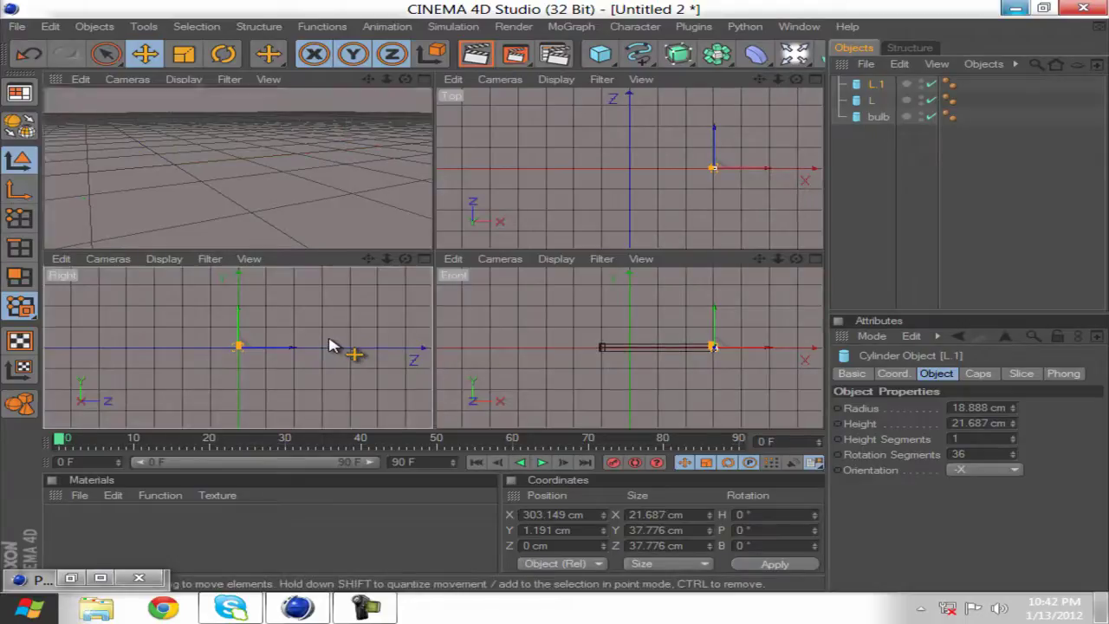
{"action": "middle_click", "coordinate": [329, 346]}
{"action": "middle_click", "coordinate": [424, 297]}
{"action": "middle_click", "coordinate": [718, 334]}
{"action": "scroll", "coordinate": [561, 319], "scroll_direction": "up", "scroll_amount": 3}
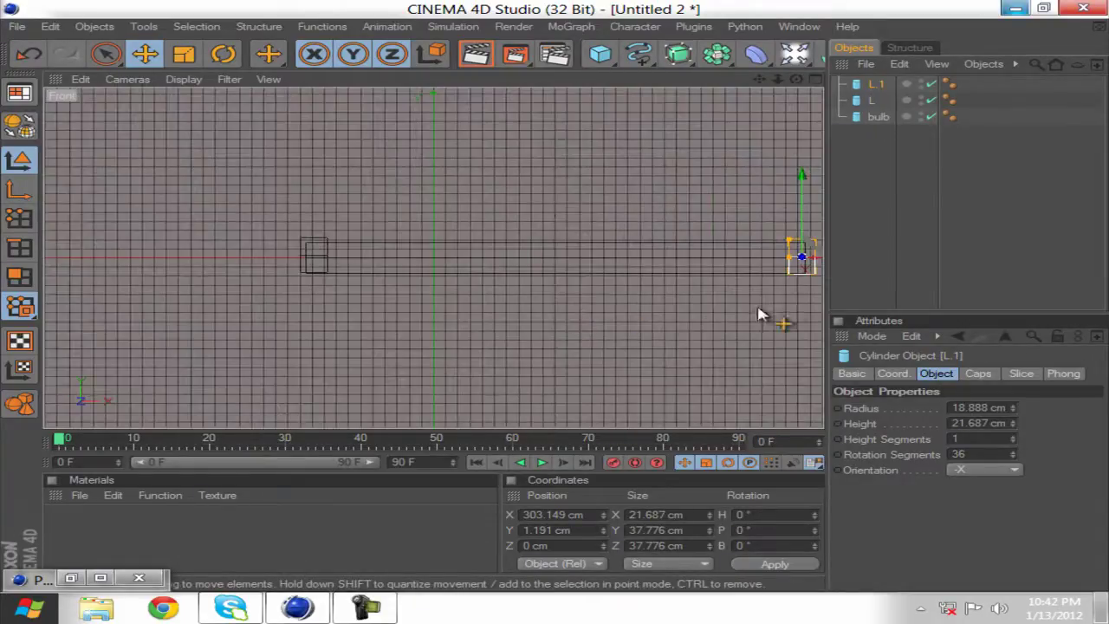
{"action": "scroll", "coordinate": [693, 292], "scroll_direction": "down", "scroll_amount": 1}
{"action": "middle_click_drag", "start_coordinate": [693, 292], "coordinate": [511, 303], "text": "alt"}
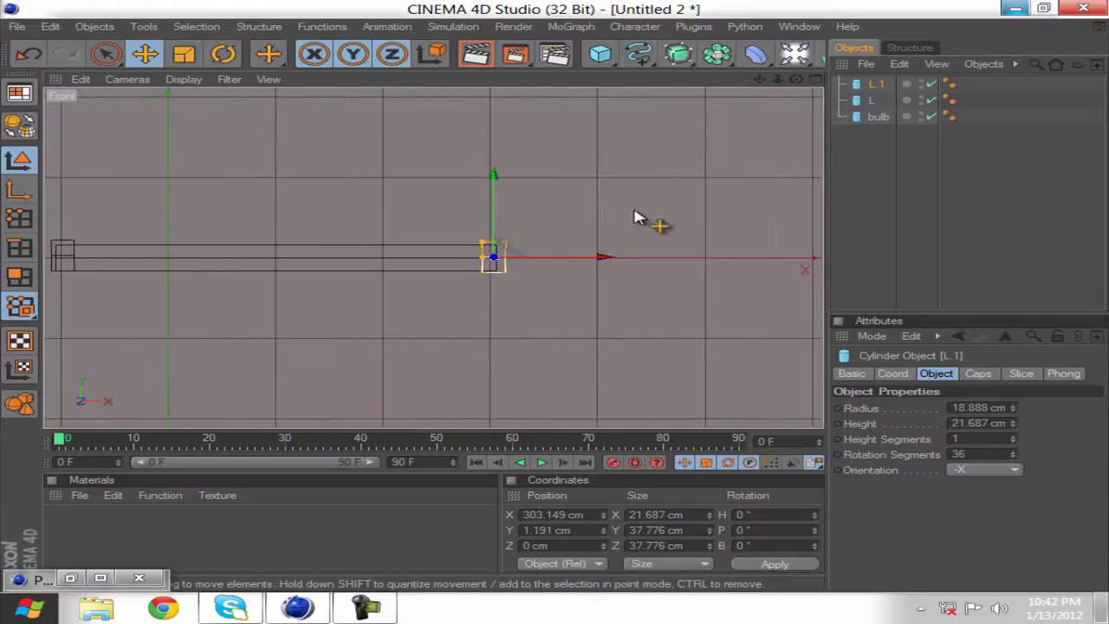
{"action": "left_click_drag", "start_coordinate": [494, 192], "coordinate": [557, 297]}
{"action": "left_click_drag", "start_coordinate": [599, 256], "coordinate": [556, 296]}
{"action": "left_click_drag", "start_coordinate": [499, 193], "coordinate": [561, 299]}
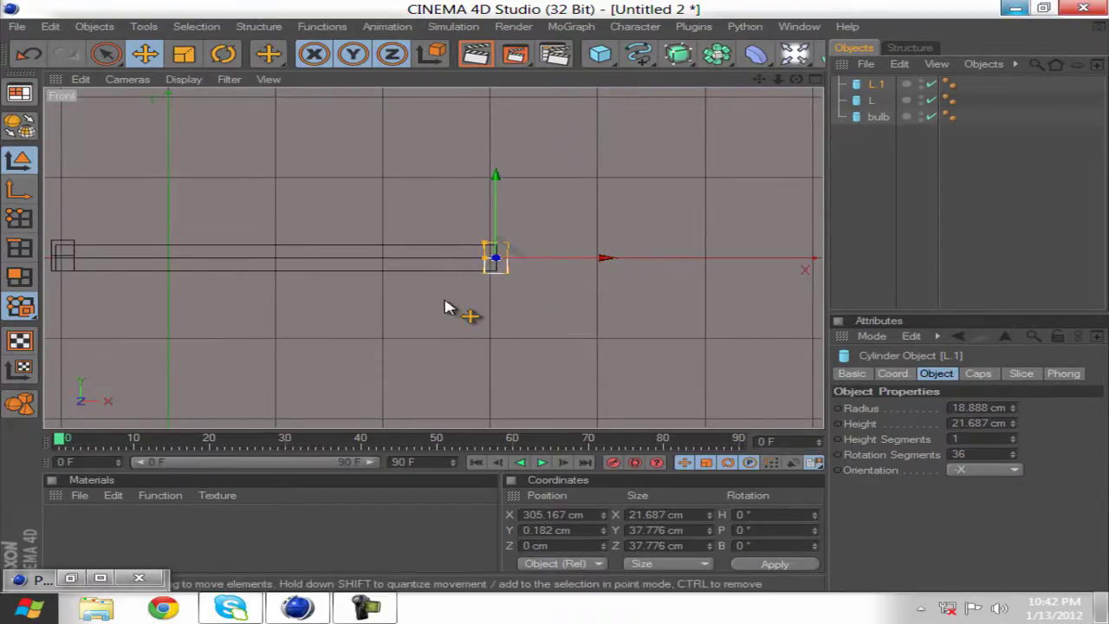
Step: Align cap L with the tube's left end at about X -100.5 cm and Y -0.06 cm, and return to the perspective view
{"action": "middle_click_drag", "start_coordinate": [445, 303], "coordinate": [601, 306], "text": "alt"}
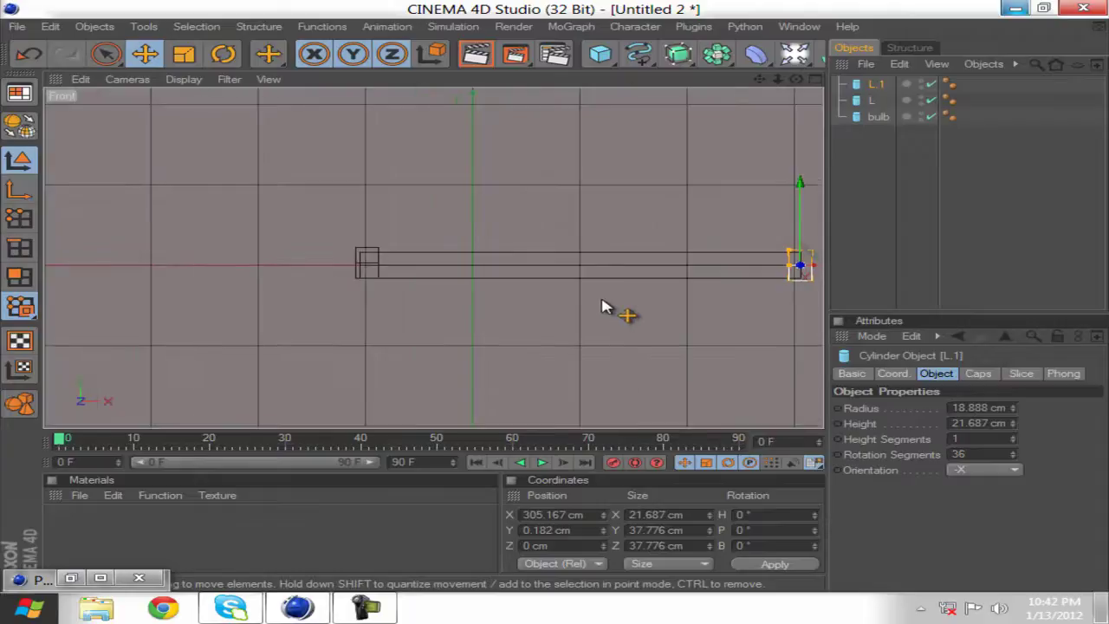
{"action": "left_click", "coordinate": [872, 101]}
{"action": "mouse_move", "coordinate": [440, 263]}
{"action": "left_mouse_down"}
{"action": "mouse_move", "coordinate": [557, 302]}
{"action": "mouse_move", "coordinate": [431, 258]}
{"action": "left_mouse_up"}
{"action": "left_click_drag", "start_coordinate": [558, 302], "coordinate": [498, 312]}
{"action": "middle_click", "coordinate": [532, 248]}
{"action": "middle_click", "coordinate": [205, 173]}
{"action": "scroll", "coordinate": [510, 303], "scroll_direction": "down", "scroll_amount": 2}
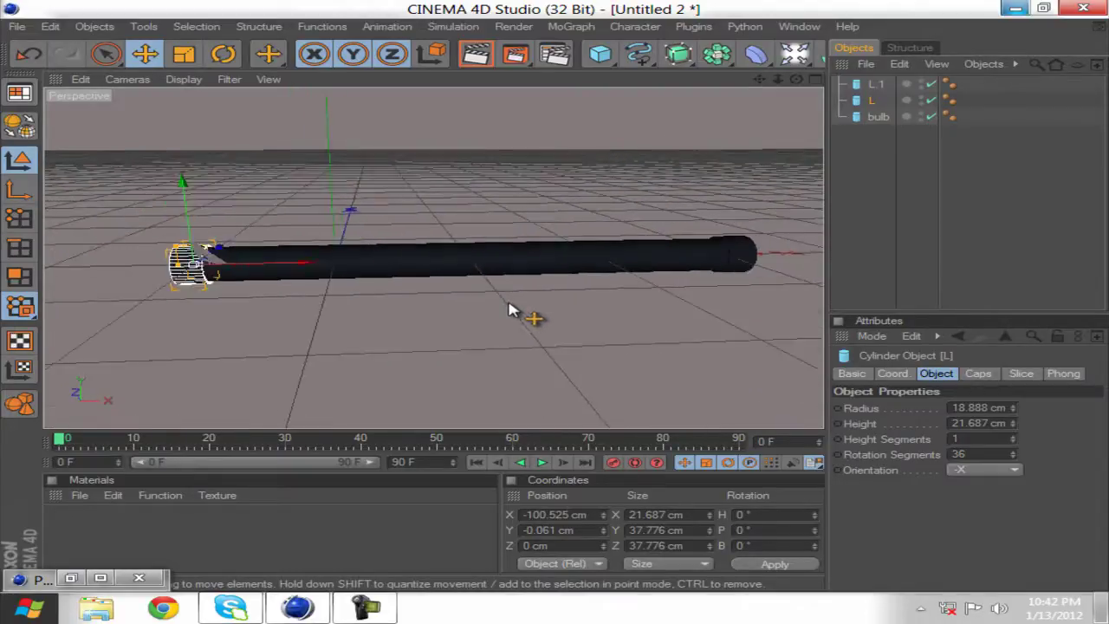
Step: Close the minimized render window and create a new material
{"action": "left_click", "coordinate": [138, 577]}
{"action": "double_click", "coordinate": [91, 534]}
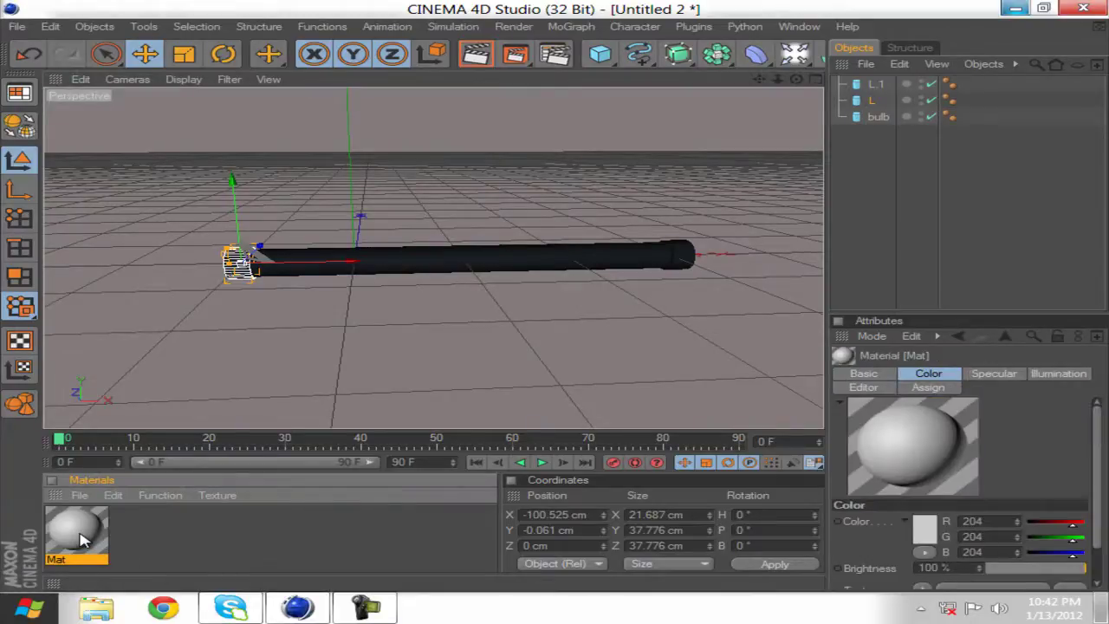
Step: Open the new material for editing, set its color to pure white (RGB 255, 255, 255) and turn off Specular
{"action": "left_click", "coordinate": [79, 495]}
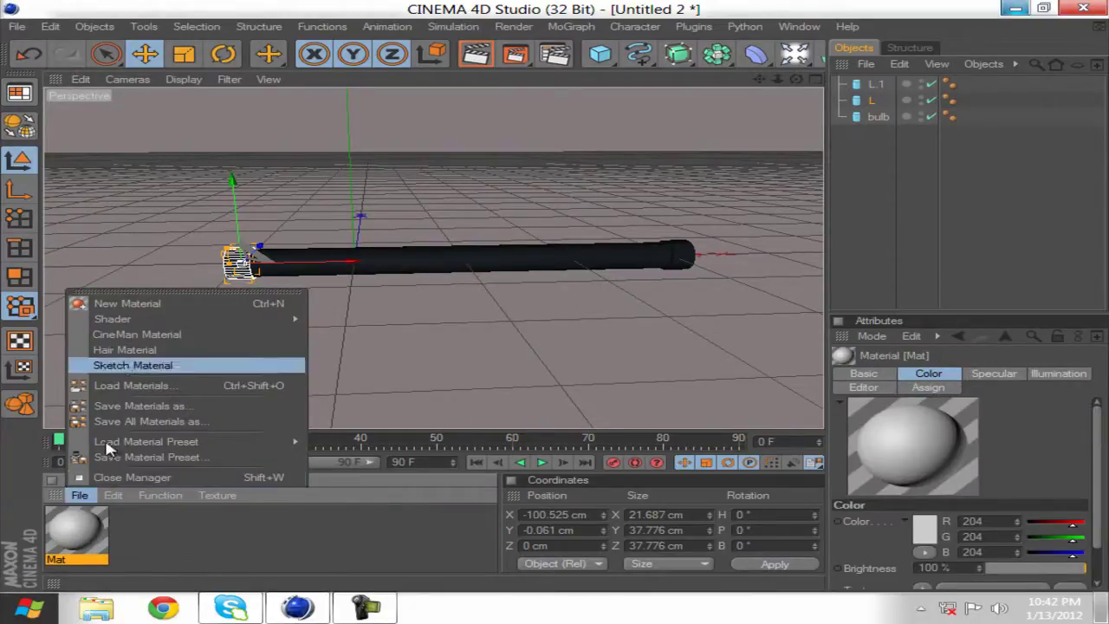
{"action": "left_click", "coordinate": [84, 515]}
{"action": "double_click", "coordinate": [78, 530]}
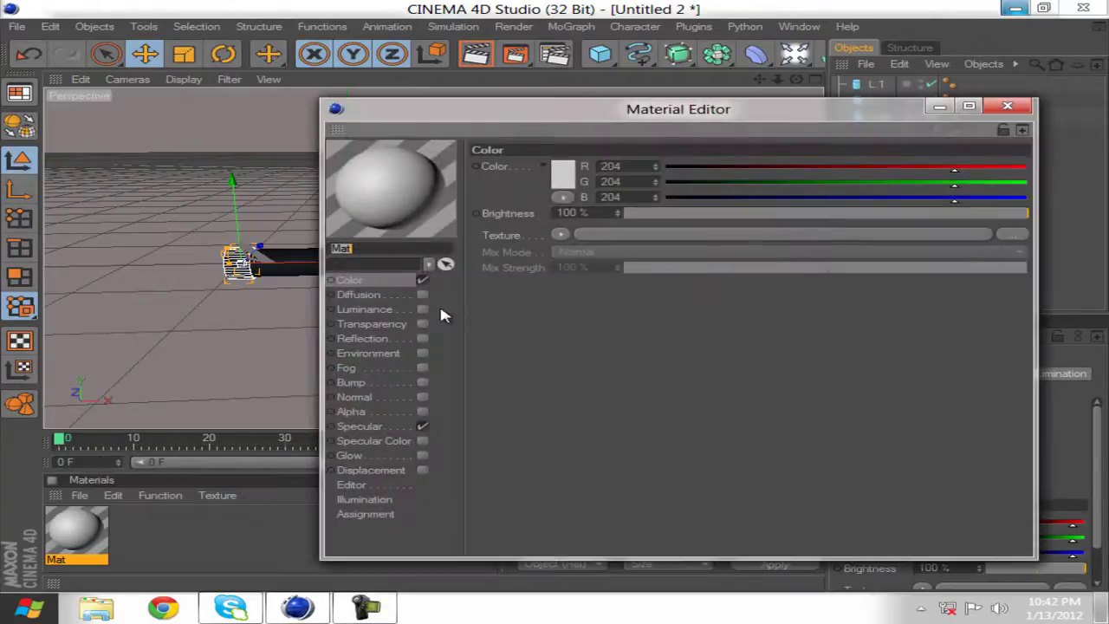
{"action": "left_click", "coordinate": [563, 173]}
{"action": "left_click", "coordinate": [444, 116]}
{"action": "left_click", "coordinate": [524, 246]}
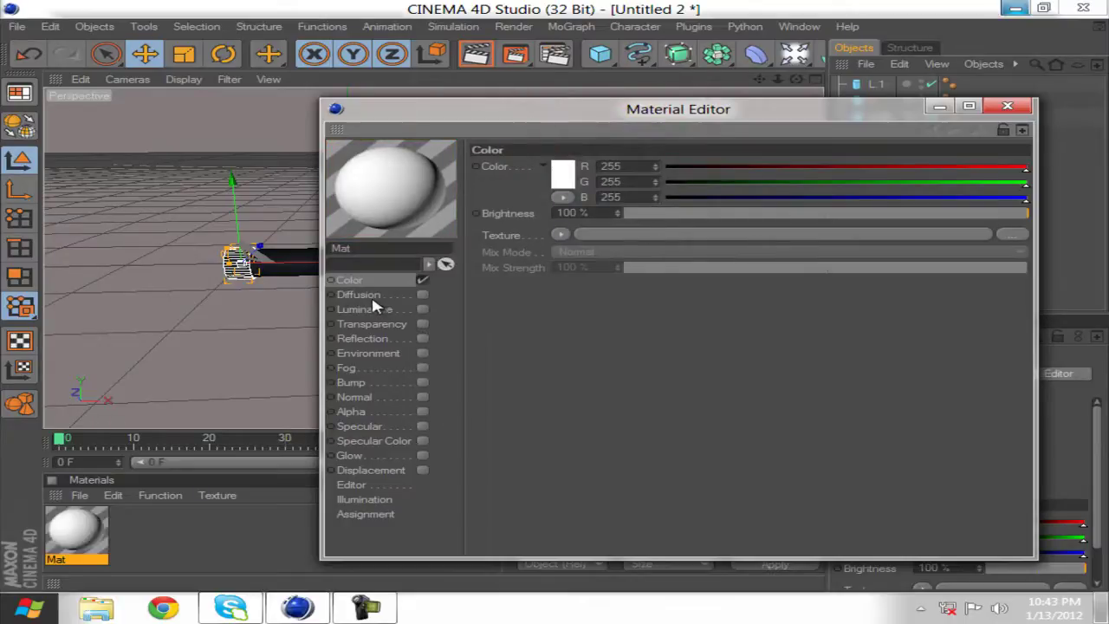
Step: Enable Luminance on the white material with 300% brightness and close the material editor
{"action": "left_click", "coordinate": [371, 297]}
{"action": "left_click", "coordinate": [385, 312]}
{"action": "left_click", "coordinate": [421, 310]}
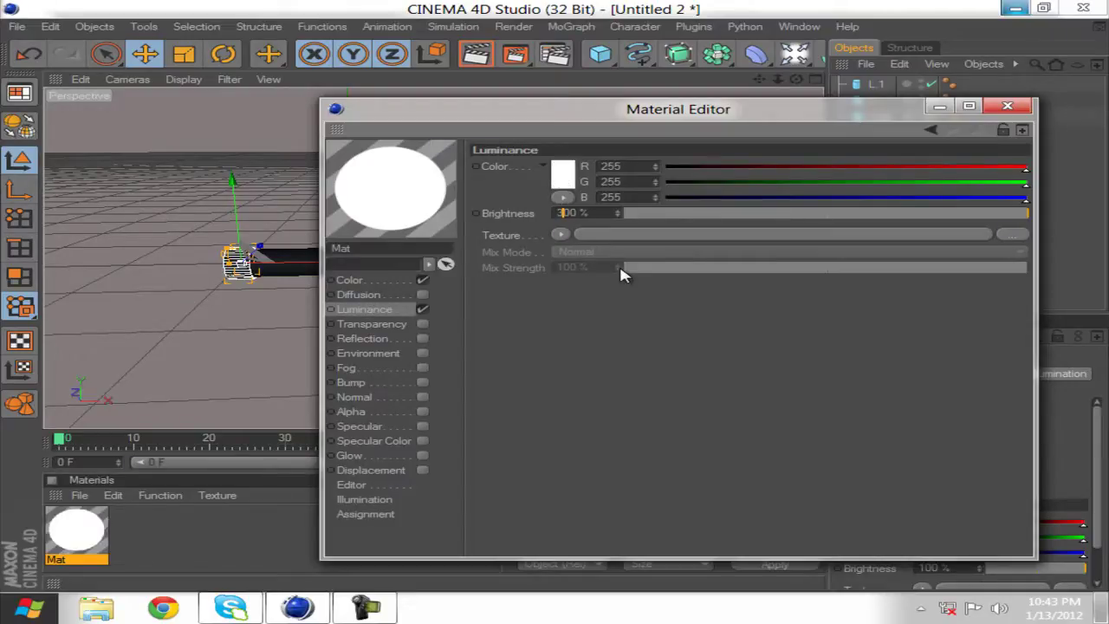
{"action": "left_click", "coordinate": [378, 303]}
{"action": "left_click", "coordinate": [1007, 106]}
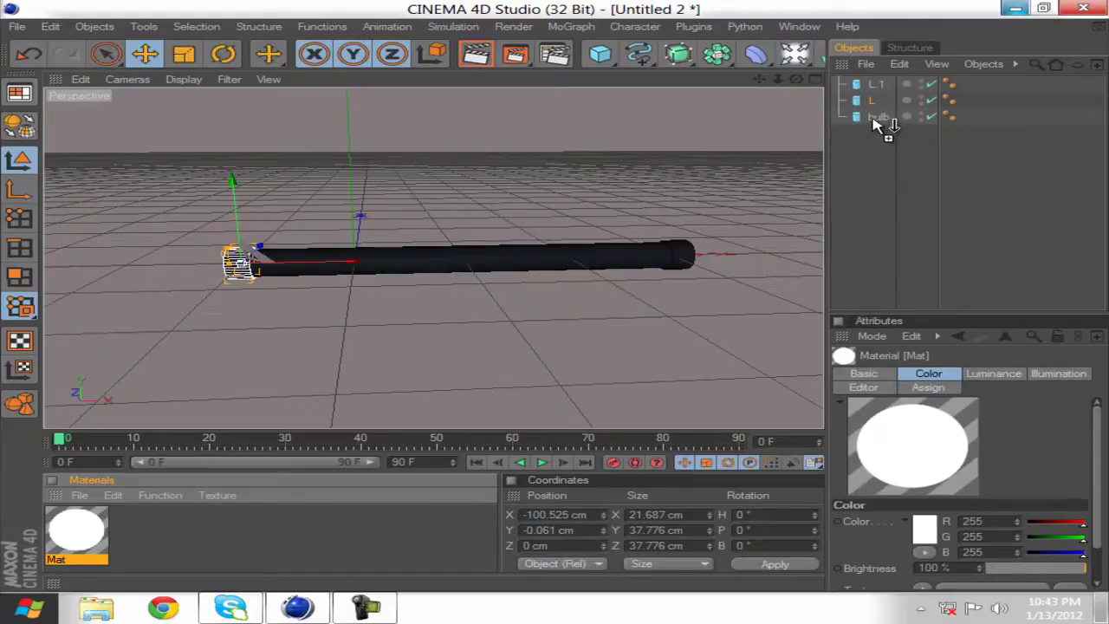
Step: Apply the white luminous material to the bulb, select the bulb and widen the viewport
{"action": "left_click_drag", "start_coordinate": [875, 124], "coordinate": [875, 124]}
{"action": "left_click", "coordinate": [874, 118]}
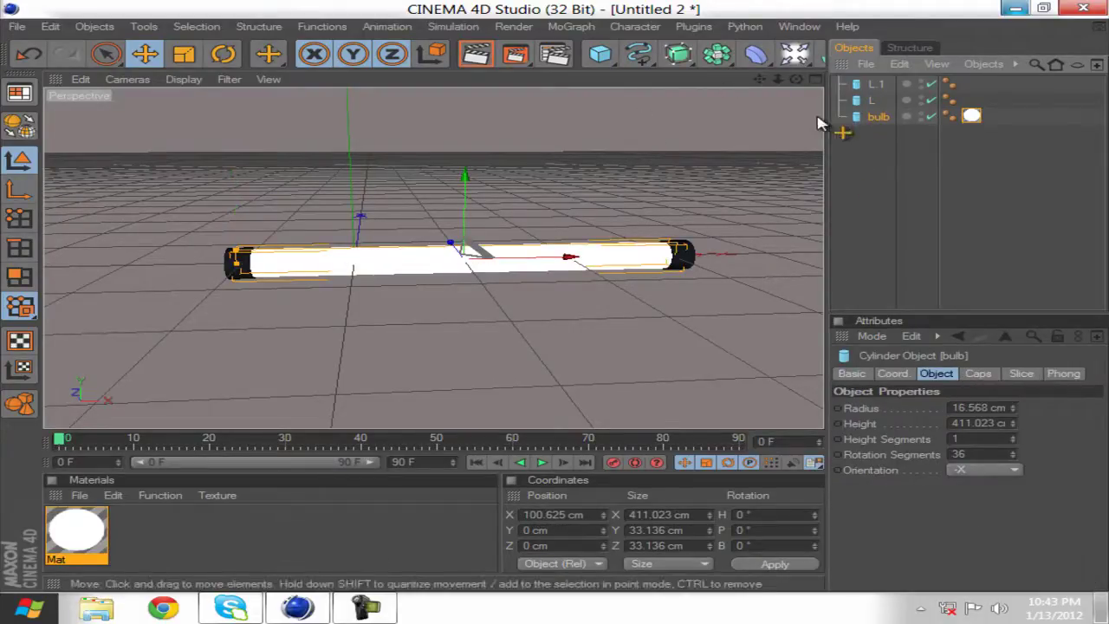
{"action": "left_click_drag", "start_coordinate": [827, 121], "coordinate": [922, 117]}
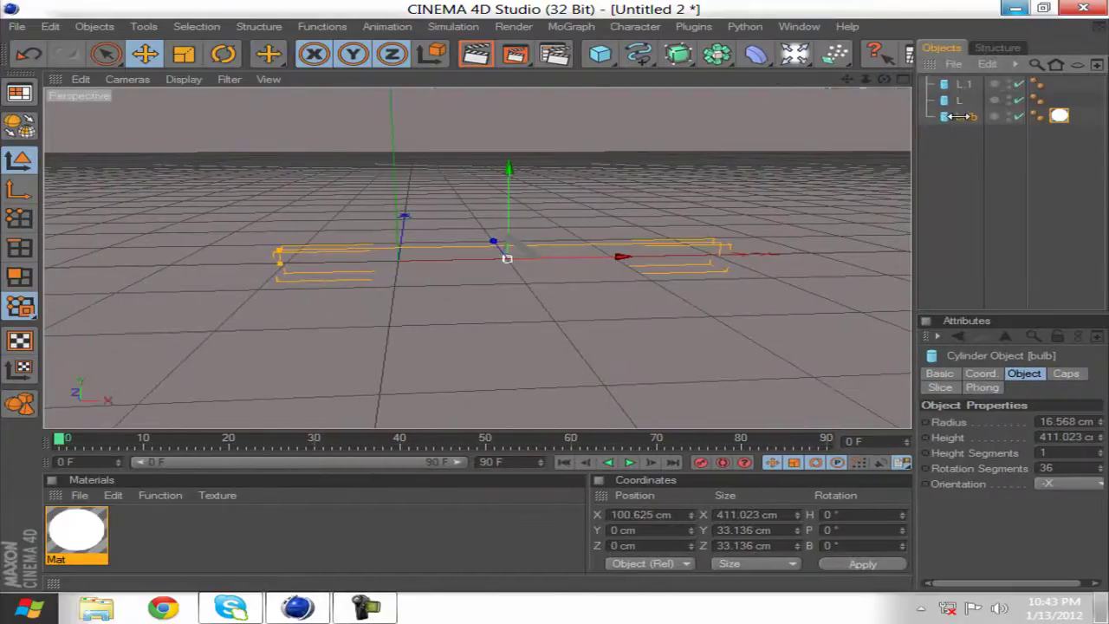
{"action": "left_click", "coordinate": [908, 59]}
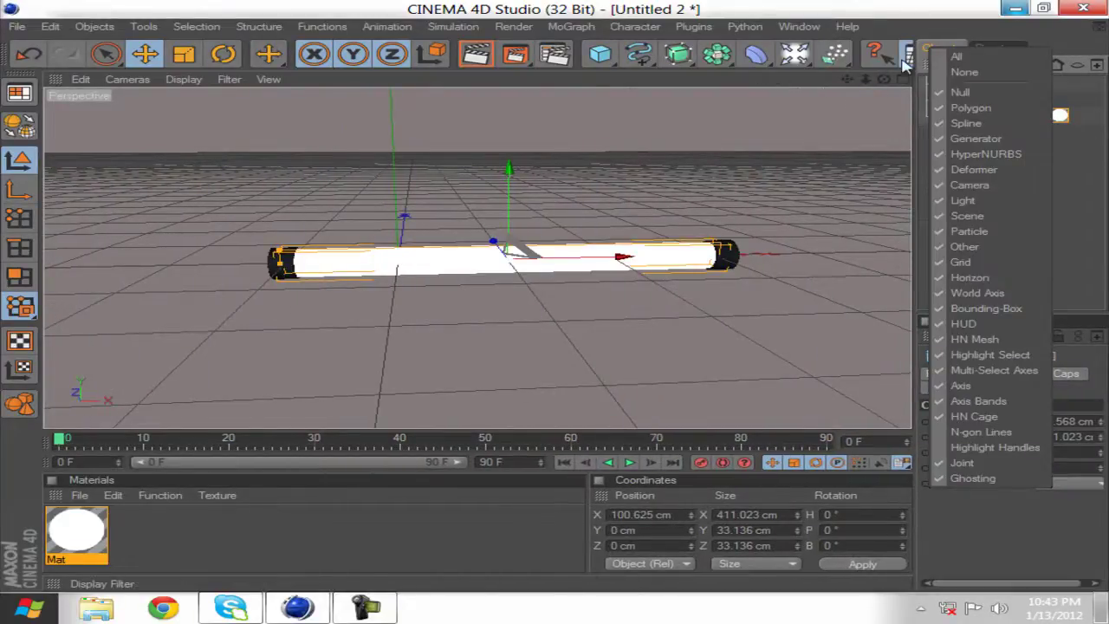
{"action": "left_click", "coordinate": [902, 59]}
{"action": "left_click", "coordinate": [902, 59]}
{"action": "left_click", "coordinate": [880, 126]}
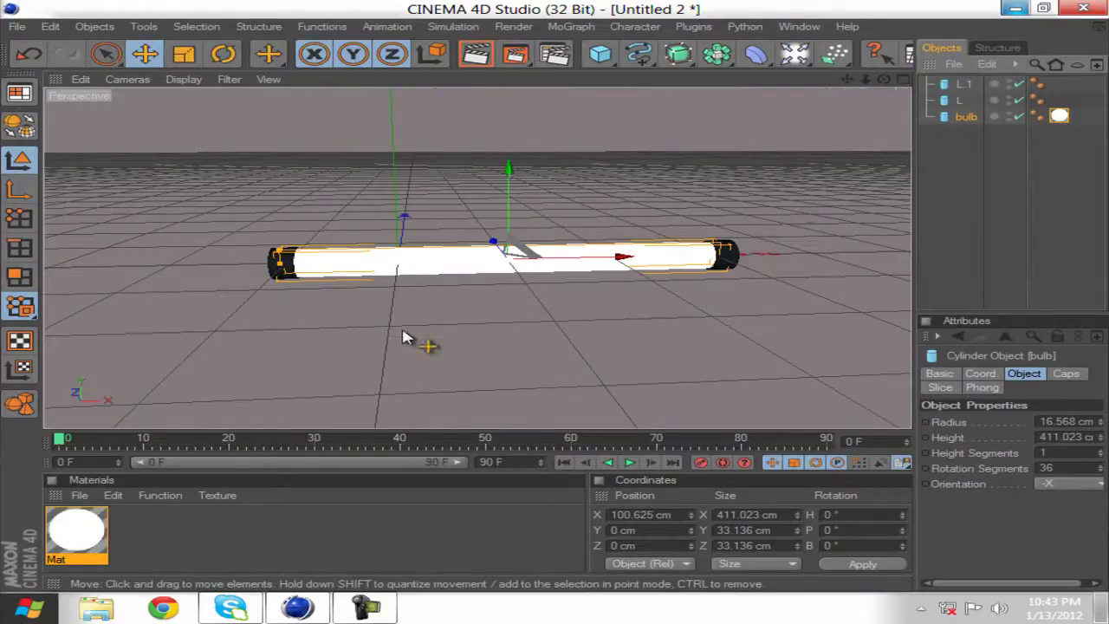
Step: Load the A1ienGFX material preset from Material Pack 1 - A1ienGFX and apply it to the tube's end caps
{"action": "left_click", "coordinate": [87, 496]}
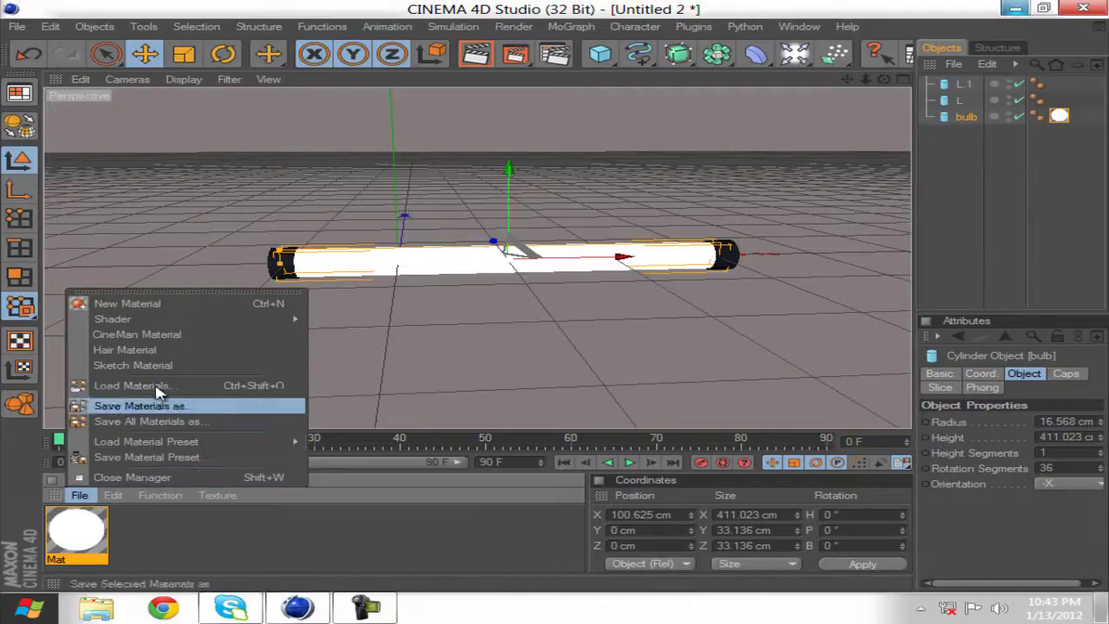
{"action": "mouse_move", "coordinate": [223, 446]}
{"action": "mouse_move", "coordinate": [363, 444]}
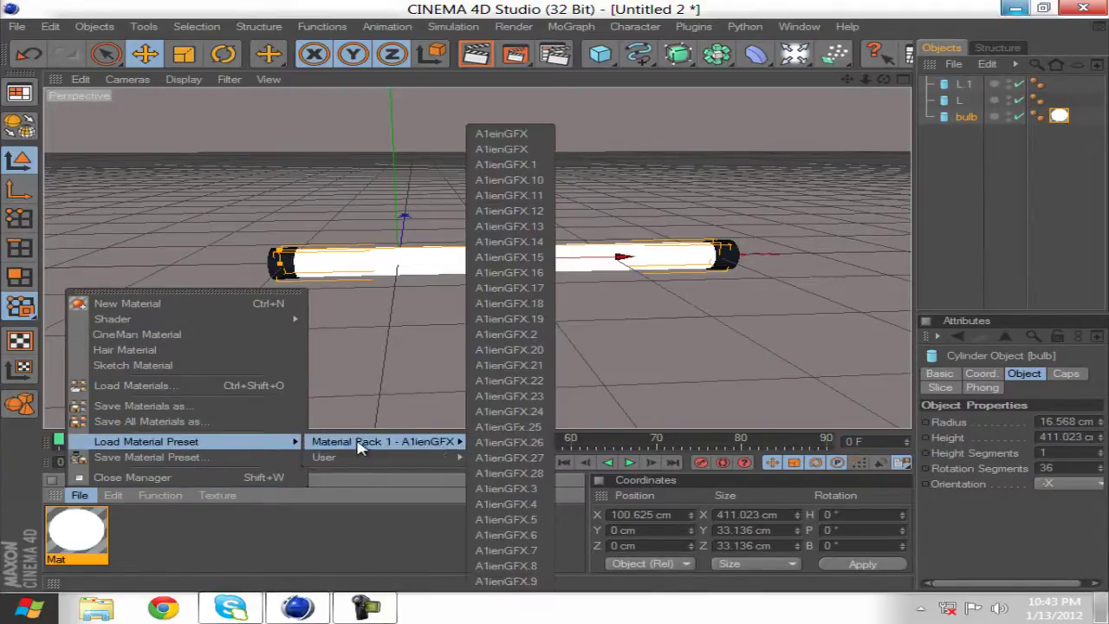
{"action": "left_click", "coordinate": [529, 154]}
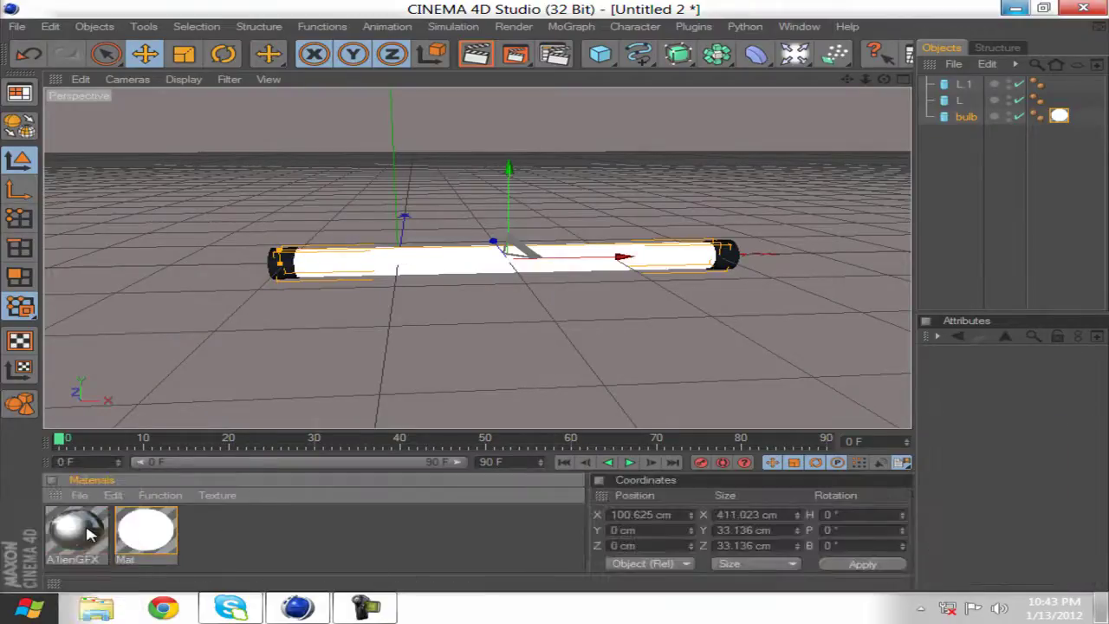
{"action": "left_click", "coordinate": [78, 530]}
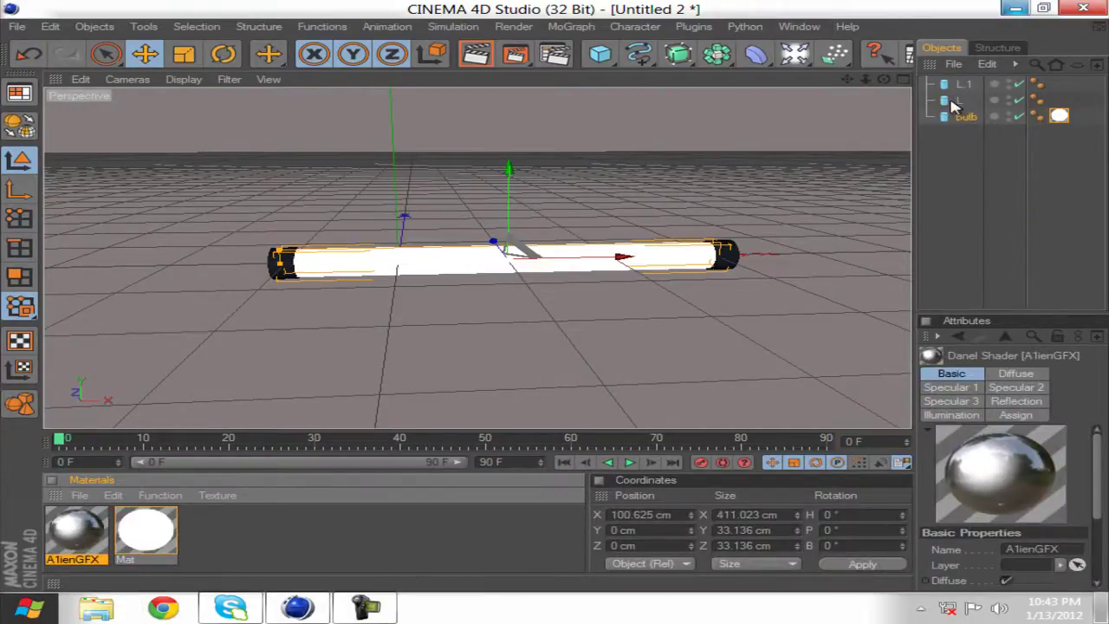
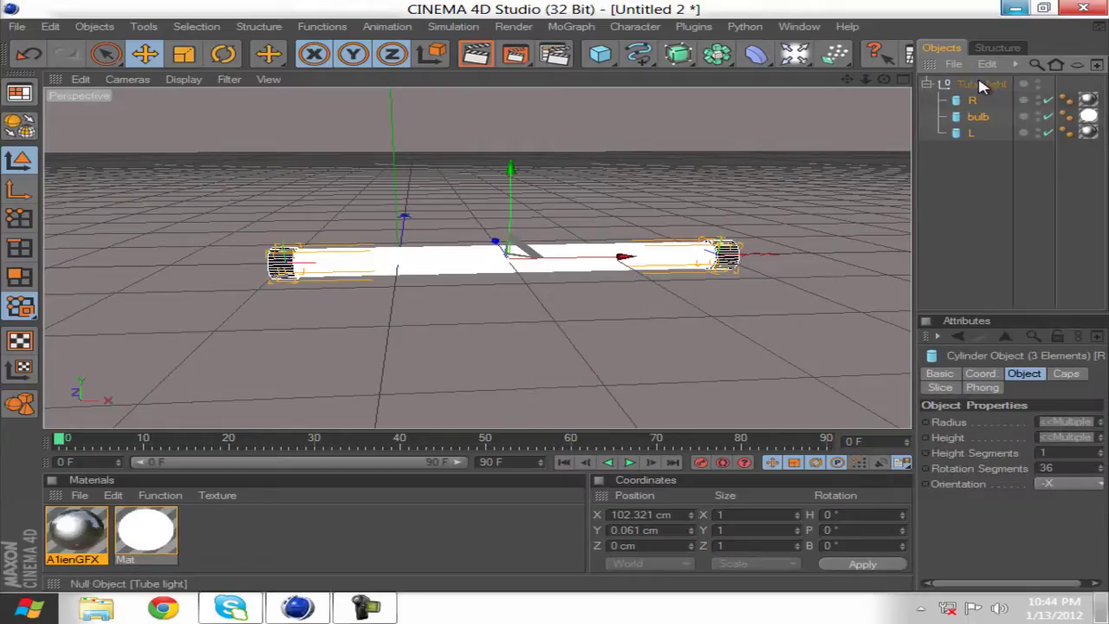
Step: Collapse the Tube light group and move it to about X -338 cm and Y 81 cm
{"action": "left_click", "coordinate": [928, 84]}
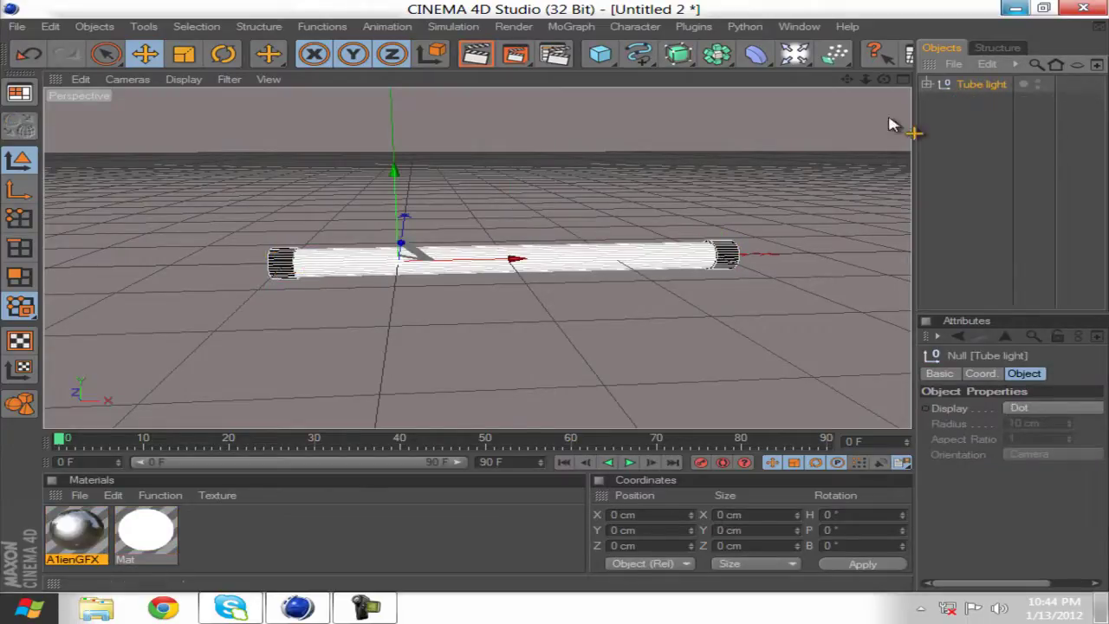
{"action": "left_click_drag", "start_coordinate": [396, 247], "coordinate": [397, 185]}
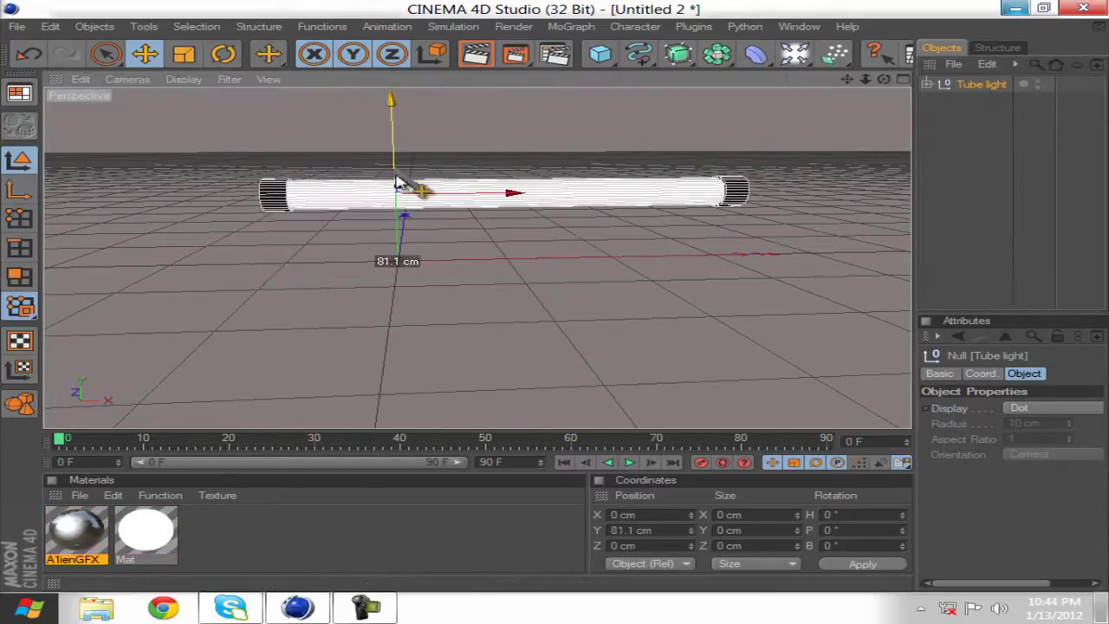
{"action": "left_click_drag", "start_coordinate": [507, 193], "coordinate": [564, 182]}
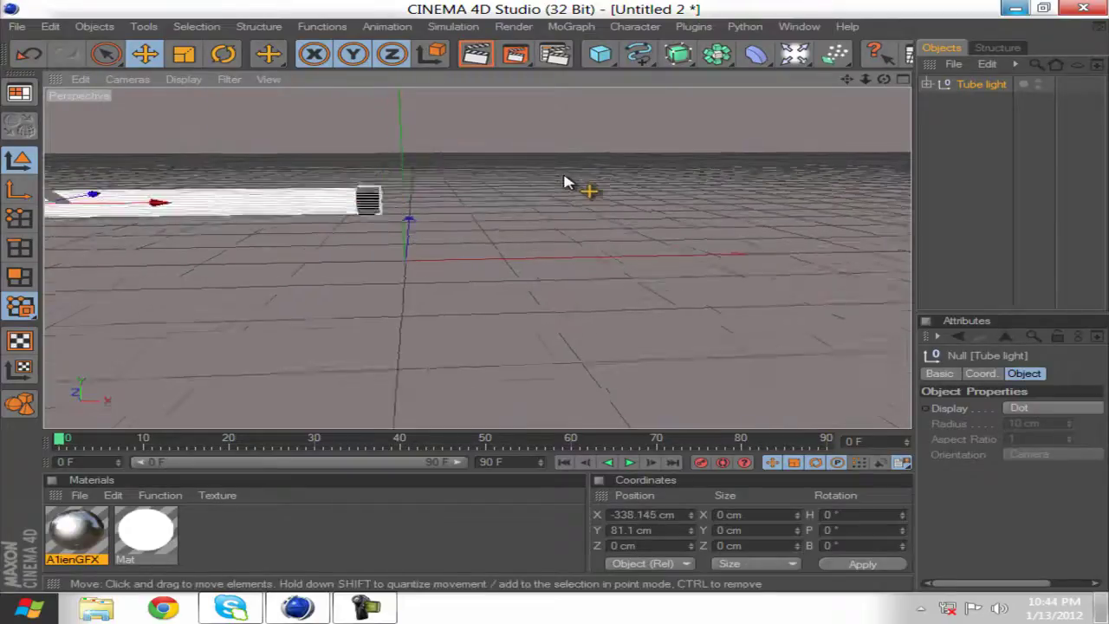
Step: Add a cube and stretch it to about 264 cm in X and 677 cm in Z
{"action": "left_click", "coordinate": [599, 54]}
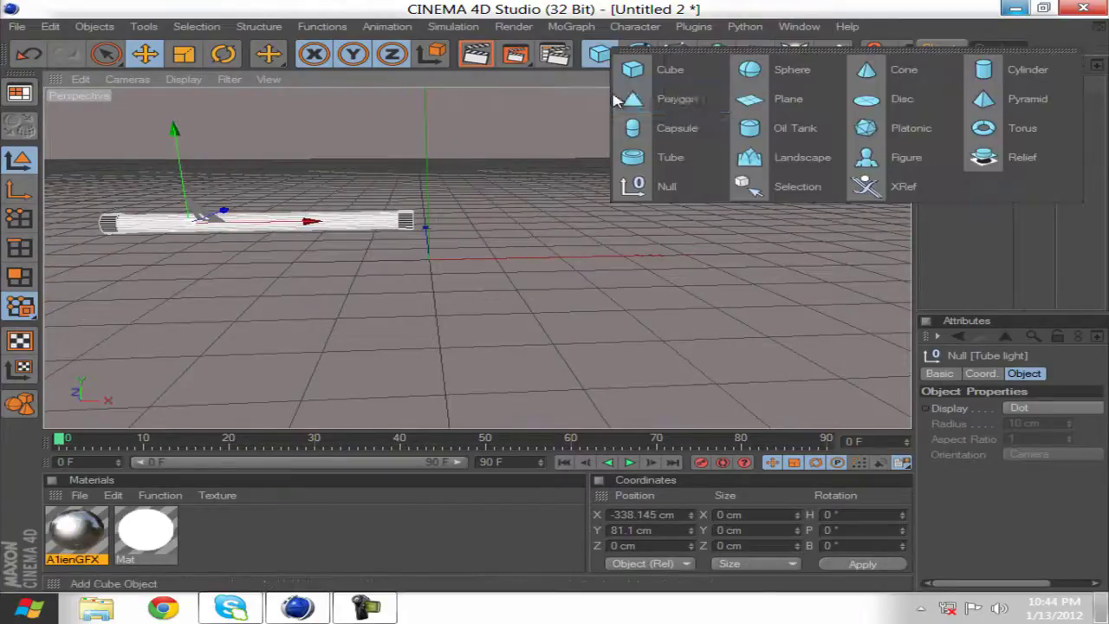
{"action": "left_click", "coordinate": [669, 70]}
{"action": "left_click_drag", "start_coordinate": [573, 296], "coordinate": [573, 246]}
{"action": "left_click_drag", "start_coordinate": [557, 303], "coordinate": [570, 250], "text": "alt"}
{"action": "left_click_drag", "start_coordinate": [487, 254], "coordinate": [436, 249]}
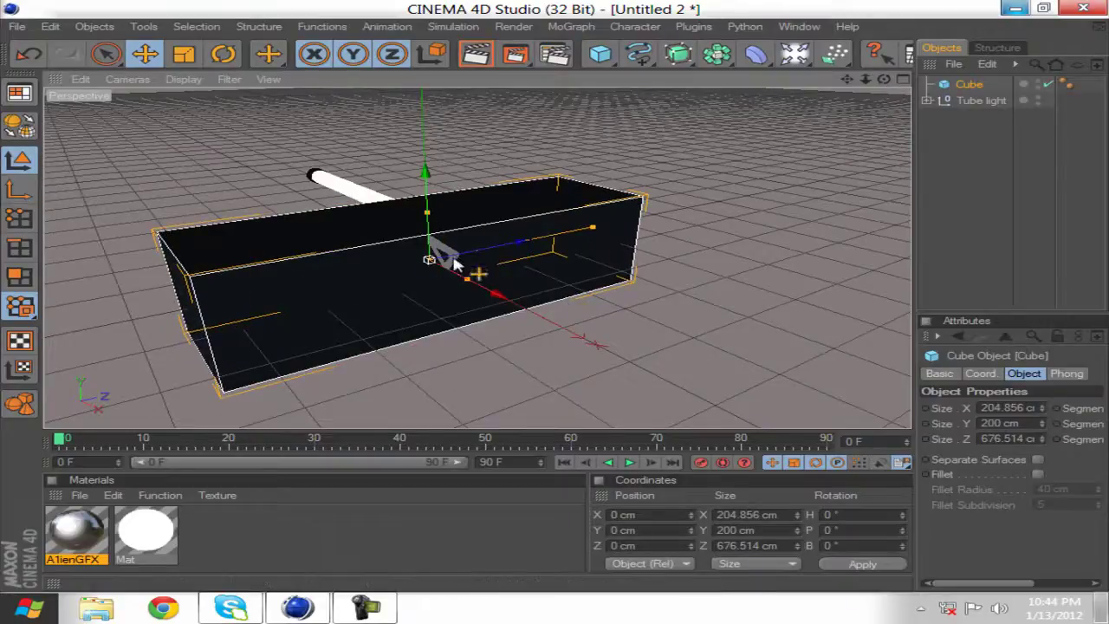
{"action": "mouse_move", "coordinate": [556, 297]}
{"action": "left_mouse_down"}
{"action": "mouse_move", "coordinate": [428, 273]}
{"action": "mouse_move", "coordinate": [578, 297]}
{"action": "mouse_move", "coordinate": [569, 305]}
{"action": "mouse_move", "coordinate": [552, 296]}
{"action": "left_mouse_up"}
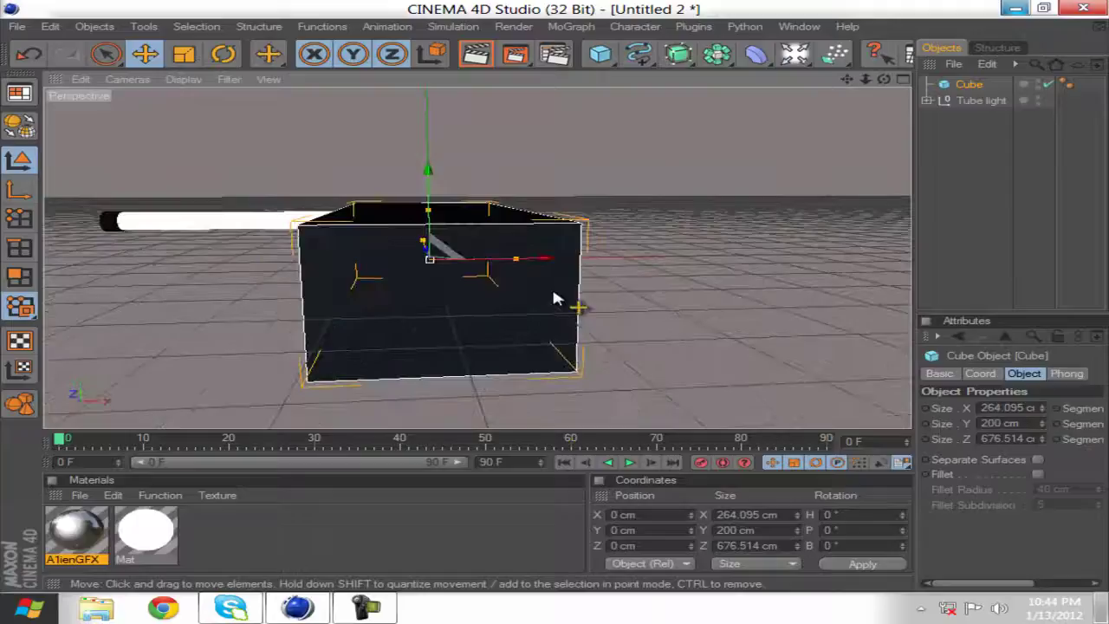
Step: Enlarge the cube to about 596 cm in X and 561 cm in Y
{"action": "scroll", "coordinate": [394, 304], "scroll_direction": "down", "scroll_amount": 4}
{"action": "left_click_drag", "start_coordinate": [476, 275], "coordinate": [604, 297]}
{"action": "left_click_drag", "start_coordinate": [463, 242], "coordinate": [553, 297]}
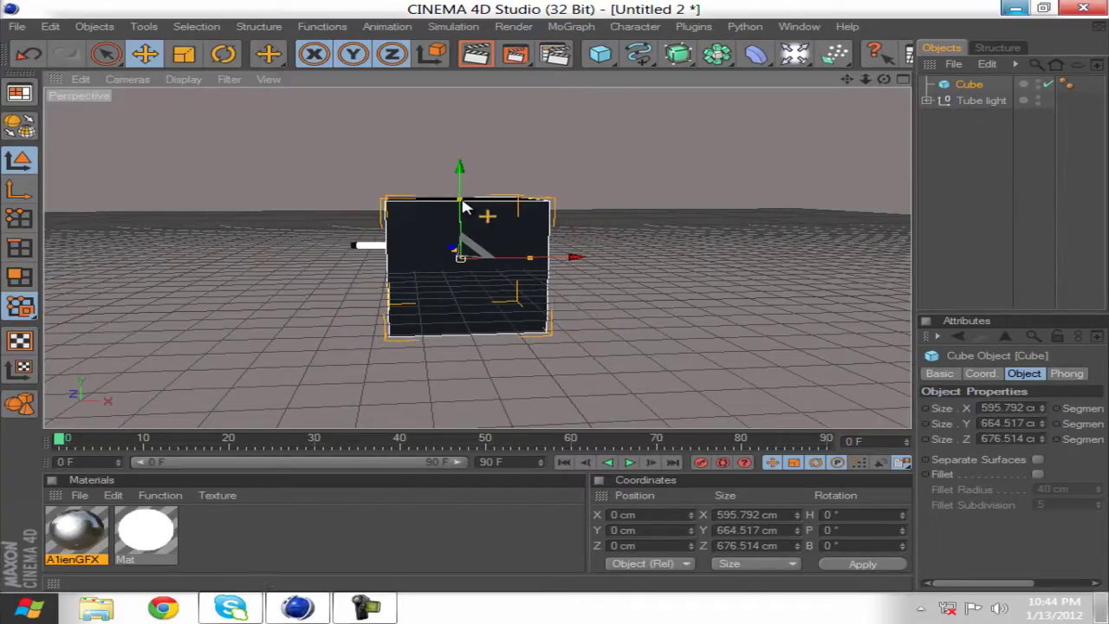
{"action": "left_click_drag", "start_coordinate": [460, 200], "coordinate": [555, 309]}
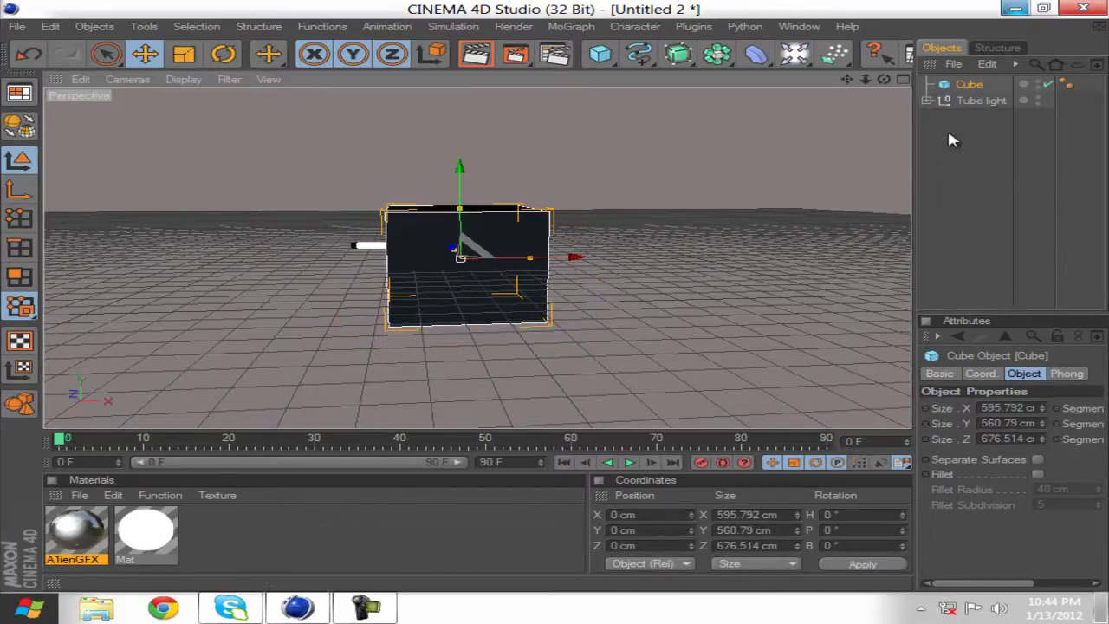
Step: Move the Tube light group along X into the cube
{"action": "left_click", "coordinate": [980, 100]}
{"action": "left_click_drag", "start_coordinate": [500, 243], "coordinate": [557, 305]}
Step: Lengthen the cube to about 1256 cm in Z and shift it to about Z -608 cm
{"action": "left_click", "coordinate": [426, 287]}
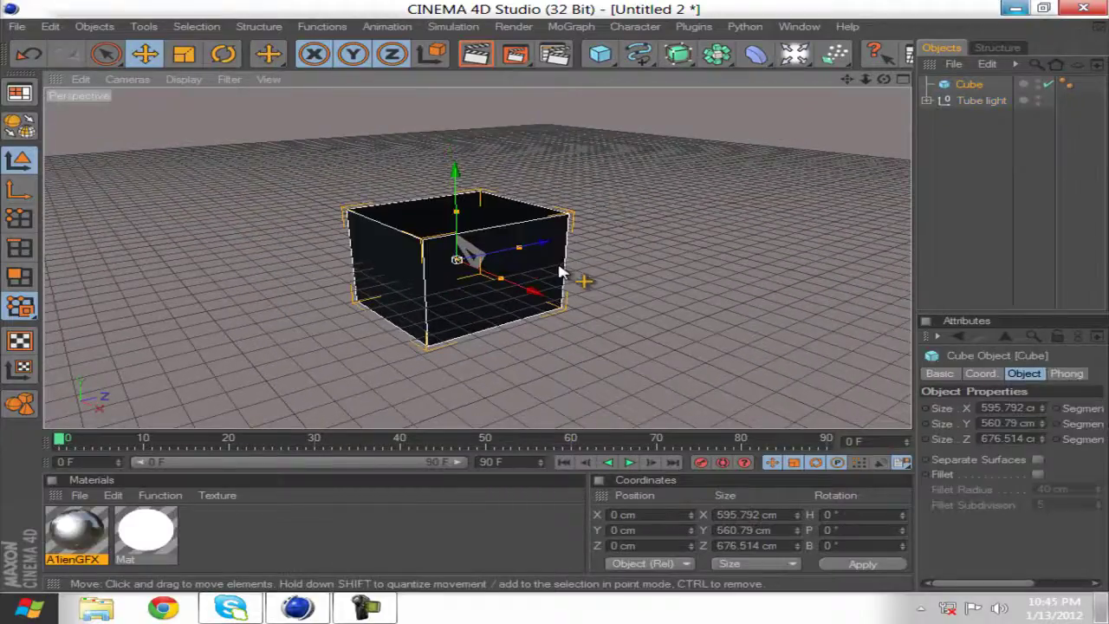
{"action": "left_click_drag", "start_coordinate": [542, 244], "coordinate": [482, 256]}
{"action": "left_click_drag", "start_coordinate": [638, 255], "coordinate": [490, 294], "text": "alt"}
{"action": "left_click_drag", "start_coordinate": [557, 303], "coordinate": [555, 296]}
{"action": "left_click_drag", "start_coordinate": [343, 330], "coordinate": [557, 305], "text": "alt"}
{"action": "left_click_drag", "start_coordinate": [453, 351], "coordinate": [377, 371], "text": "alt"}
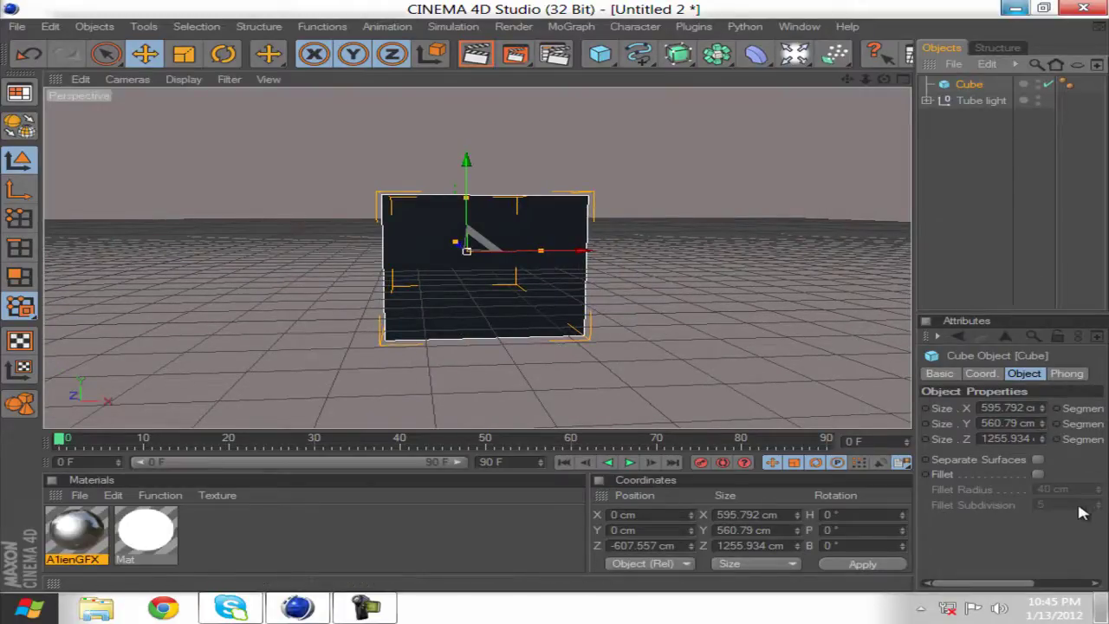
Step: Turn on Fillet for the cube and set the fillet radius to 50 cm
{"action": "left_click", "coordinate": [1037, 476]}
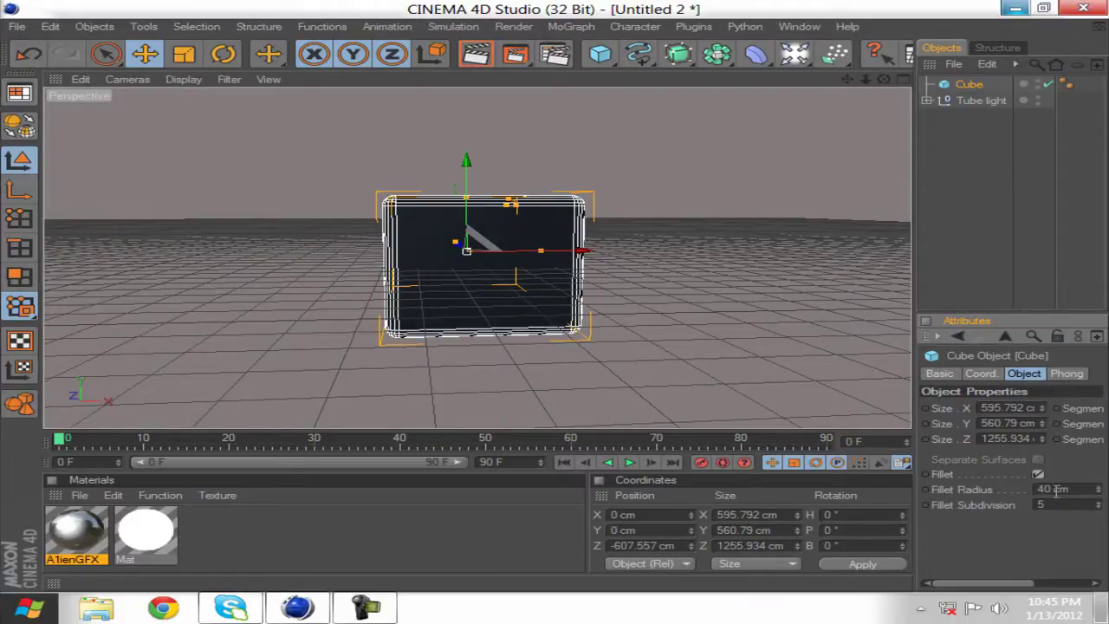
{"action": "key", "text": "Return"}
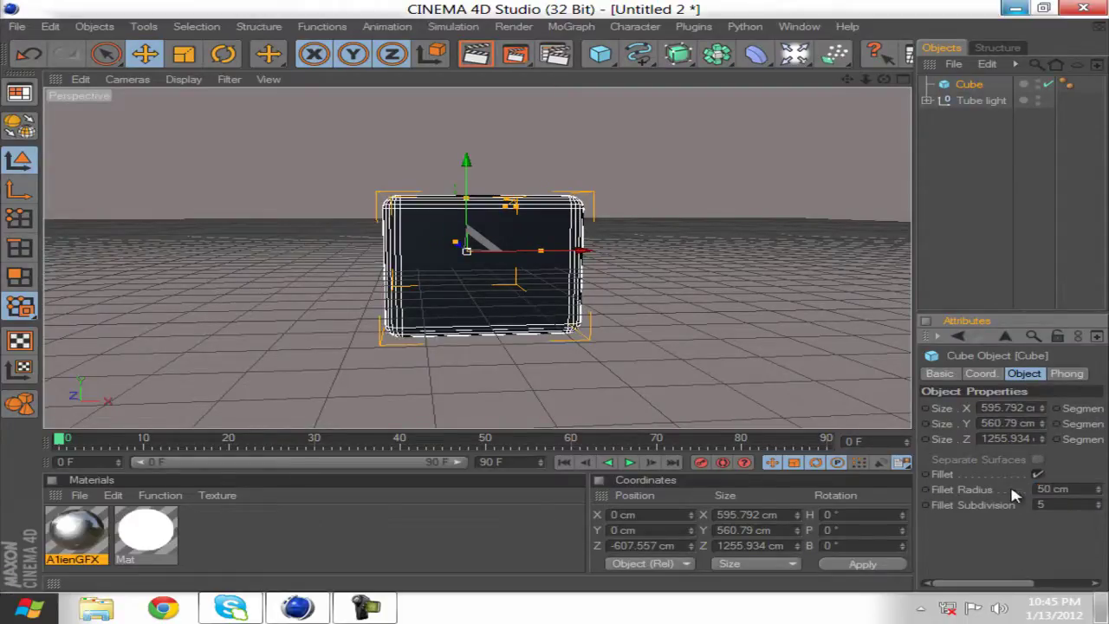
Step: Raise the Tube light group toward the ceiling inside the cube
{"action": "left_click_drag", "start_coordinate": [562, 299], "coordinate": [556, 297], "text": "alt"}
{"action": "scroll", "coordinate": [557, 301], "scroll_direction": "up", "scroll_amount": 6}
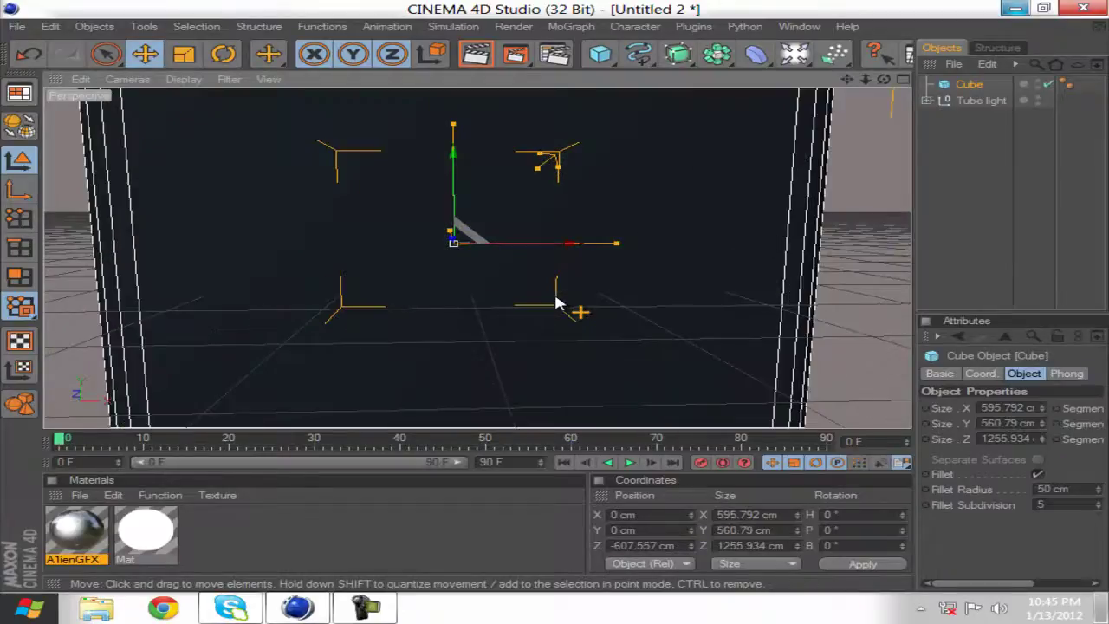
{"action": "scroll", "coordinate": [557, 303], "scroll_direction": "down", "scroll_amount": 3}
{"action": "scroll", "coordinate": [550, 302], "scroll_direction": "up", "scroll_amount": 1}
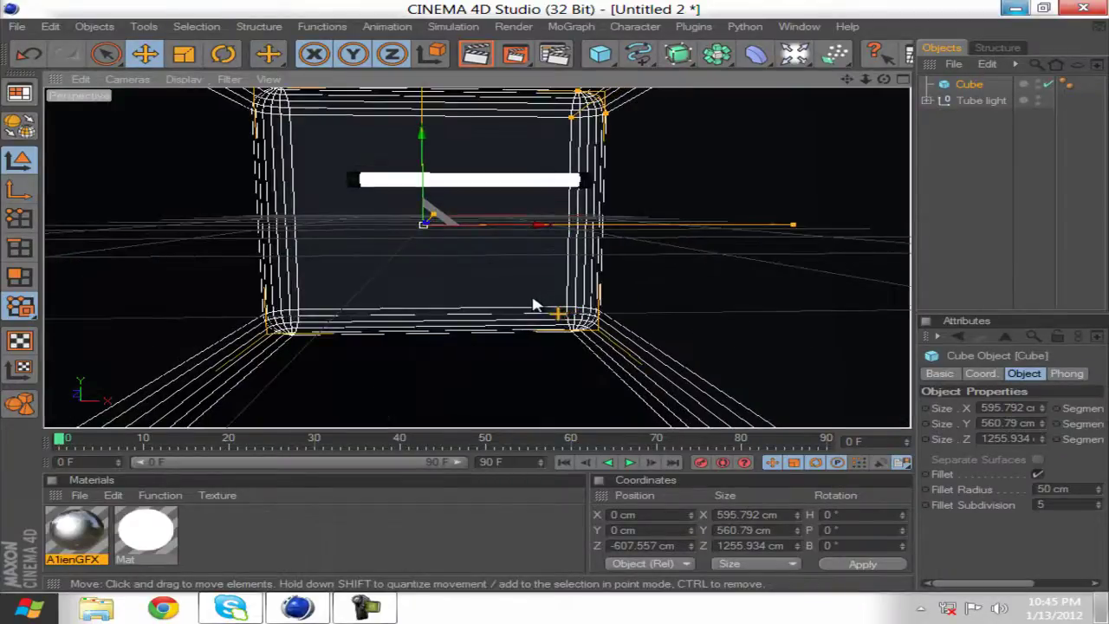
{"action": "left_click_drag", "start_coordinate": [534, 305], "coordinate": [557, 304], "text": "alt"}
{"action": "left_click", "coordinate": [978, 99]}
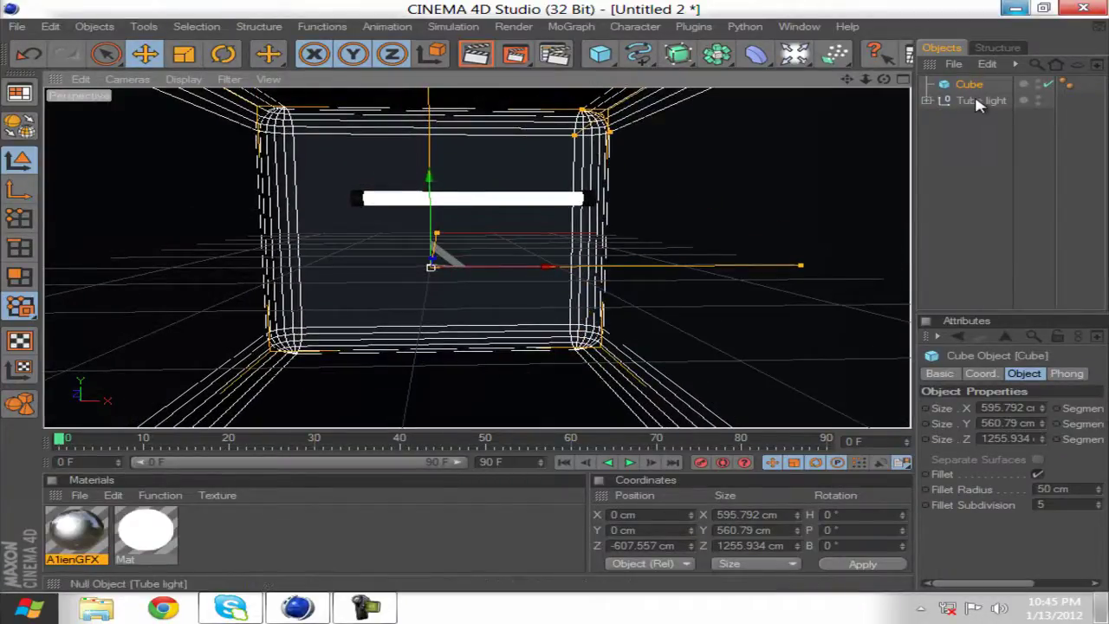
{"action": "left_click_drag", "start_coordinate": [416, 134], "coordinate": [416, 65]}
{"action": "middle_click_drag", "start_coordinate": [453, 151], "coordinate": [367, 183], "text": "alt"}
Step: Fit the tube light into the cube's upper back edge at about Y 249 cm and Z -4.8 cm
{"action": "left_click_drag", "start_coordinate": [558, 309], "coordinate": [485, 176], "text": "alt"}
{"action": "scroll", "coordinate": [532, 197], "scroll_direction": "up", "scroll_amount": 6}
{"action": "middle_click_drag", "start_coordinate": [538, 196], "coordinate": [571, 333], "text": "alt"}
{"action": "left_click_drag", "start_coordinate": [539, 205], "coordinate": [474, 205]}
{"action": "left_click_drag", "start_coordinate": [378, 159], "coordinate": [378, 146]}
{"action": "mouse_move", "coordinate": [648, 176]}
{"action": "left_mouse_down", "text": "alt"}
{"action": "mouse_move", "coordinate": [555, 303]}
{"action": "mouse_move", "coordinate": [655, 178]}
{"action": "left_mouse_up", "text": "alt"}
{"action": "left_click_drag", "start_coordinate": [411, 222], "coordinate": [557, 304]}
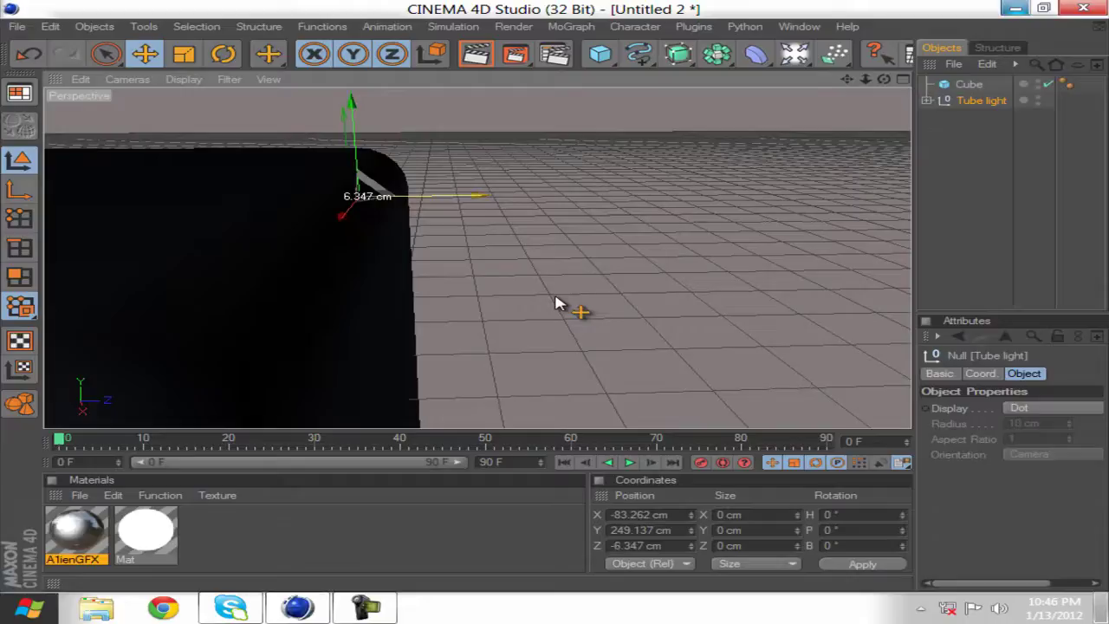
{"action": "mouse_move", "coordinate": [559, 296]}
{"action": "left_mouse_down", "text": "alt"}
{"action": "mouse_move", "coordinate": [595, 305]}
{"action": "mouse_move", "coordinate": [557, 303]}
{"action": "left_mouse_up", "text": "alt"}
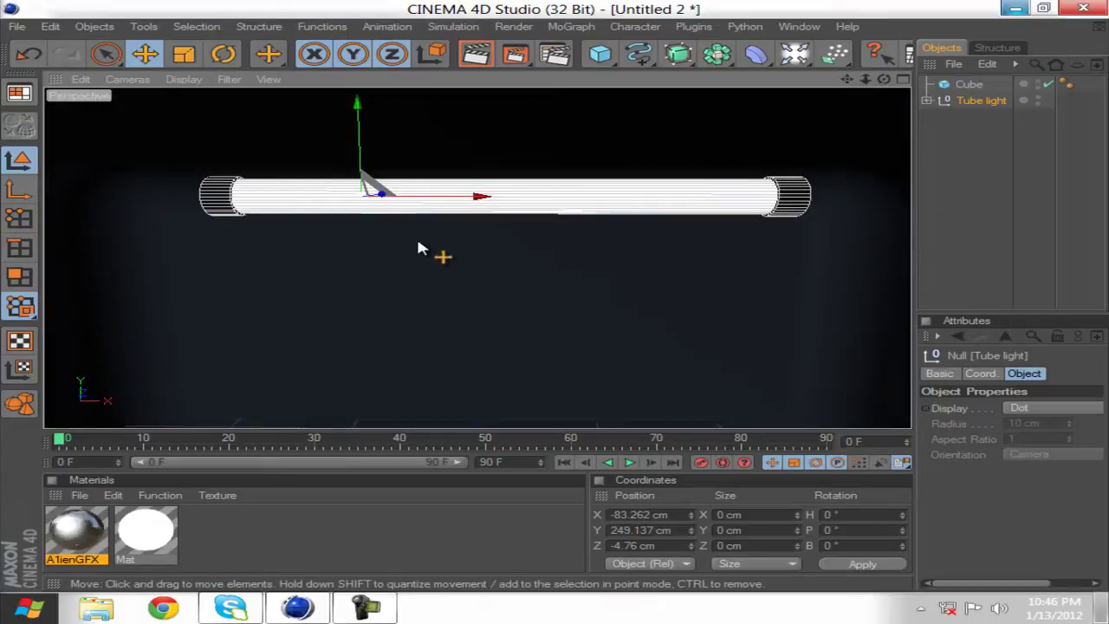
Step: Scale the tube light up to nearly span the back wall and center it at about X -98 cm
{"action": "left_click_drag", "start_coordinate": [418, 248], "coordinate": [411, 242], "text": "alt"}
{"action": "left_click_drag", "start_coordinate": [561, 276], "coordinate": [564, 281], "text": "alt"}
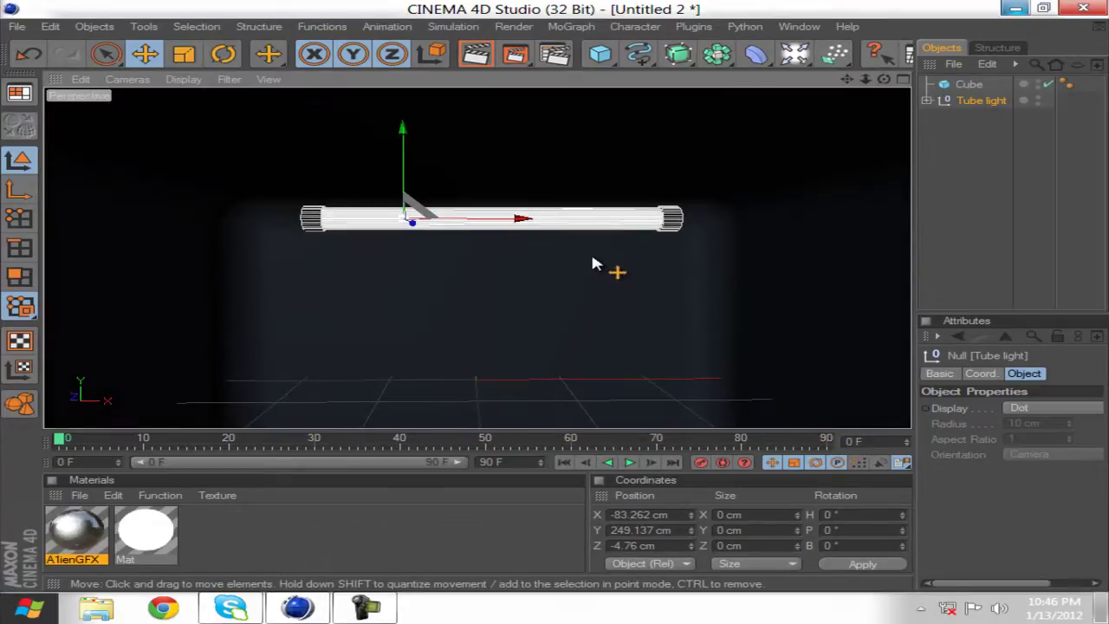
{"action": "left_click", "coordinate": [183, 53]}
{"action": "mouse_move", "coordinate": [579, 303]}
{"action": "left_mouse_down"}
{"action": "mouse_move", "coordinate": [601, 304]}
{"action": "mouse_move", "coordinate": [559, 303]}
{"action": "left_mouse_up"}
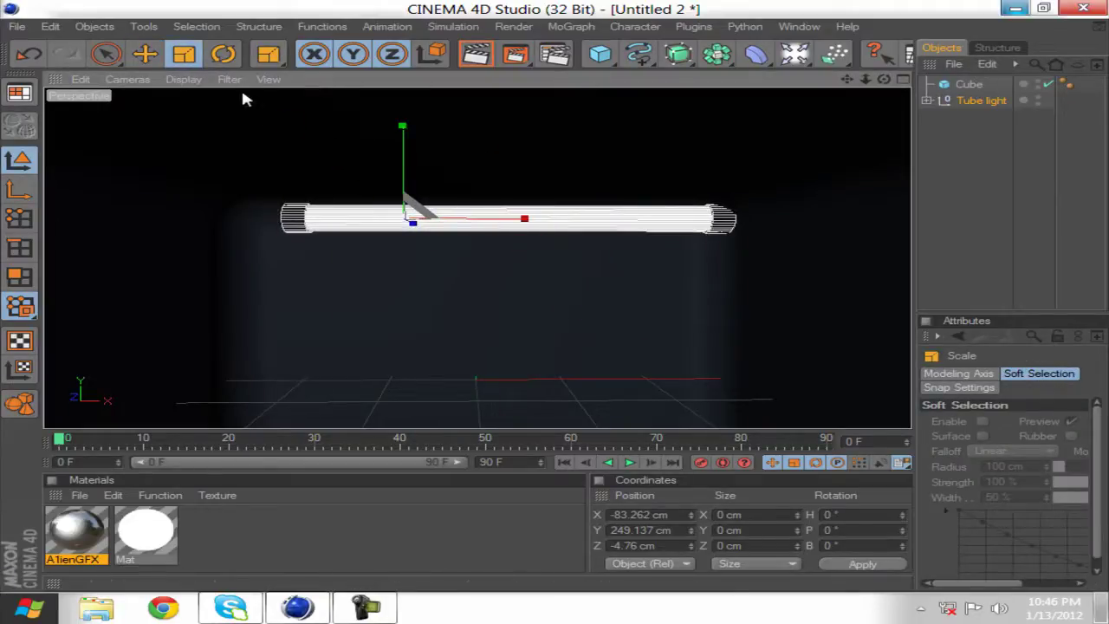
{"action": "key", "text": "e"}
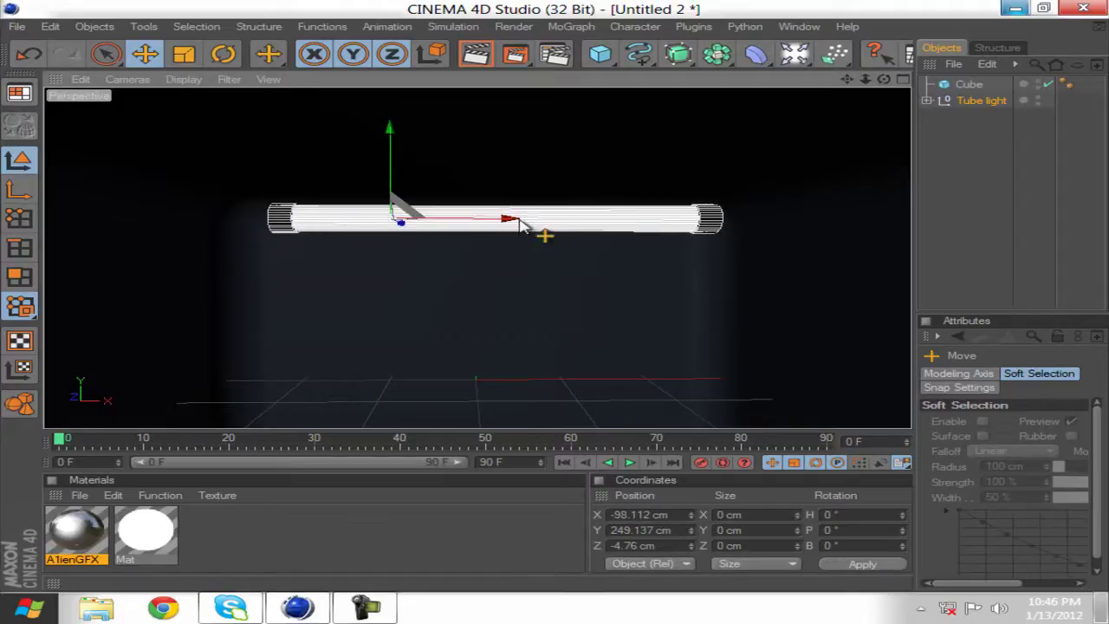
Step: Duplicate the Tube light group
{"action": "left_click", "coordinate": [981, 101]}
{"action": "key", "text": "ctrl+v"}
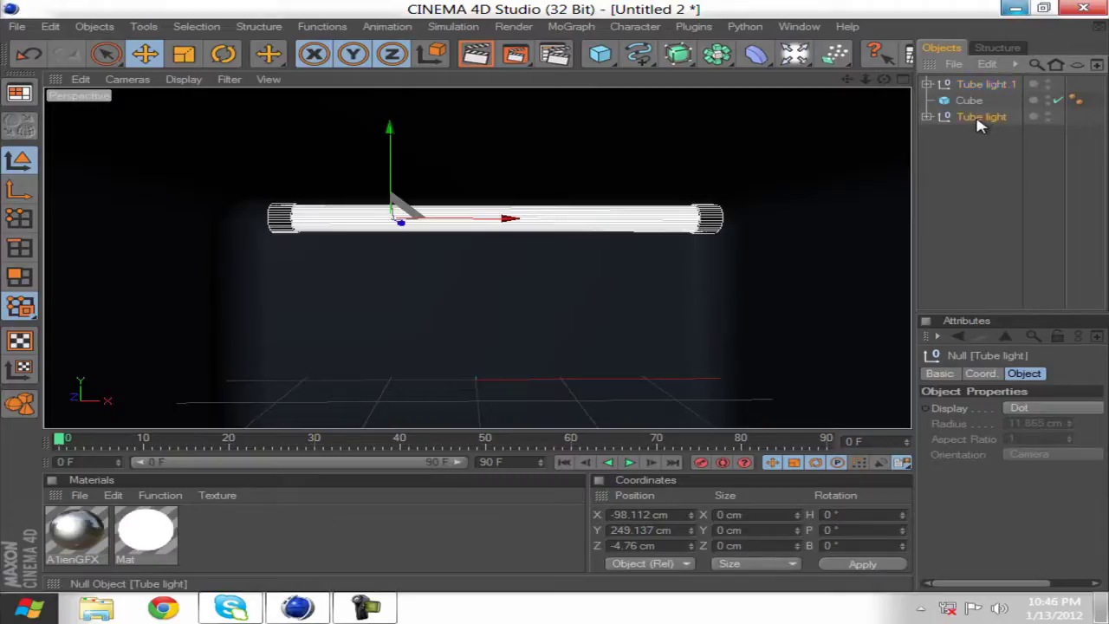
Step: Paste a second copy of the Tube light group and move both copies along Z, away from the original at the back wall
{"action": "key", "text": "ctrl+v"}
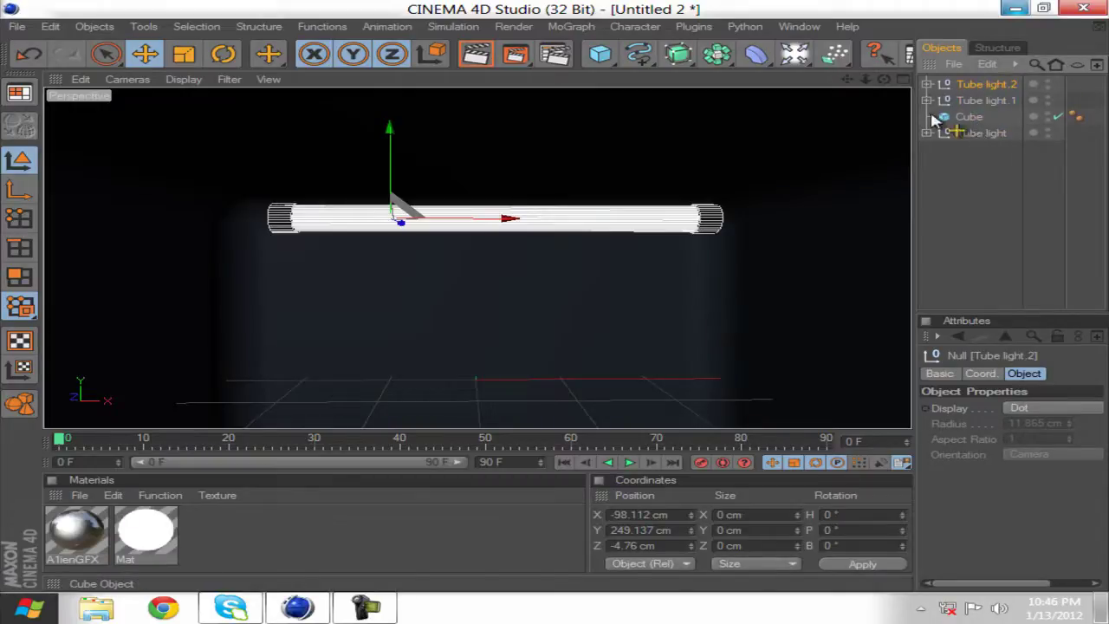
{"action": "left_click_drag", "start_coordinate": [546, 297], "coordinate": [511, 298], "text": "alt"}
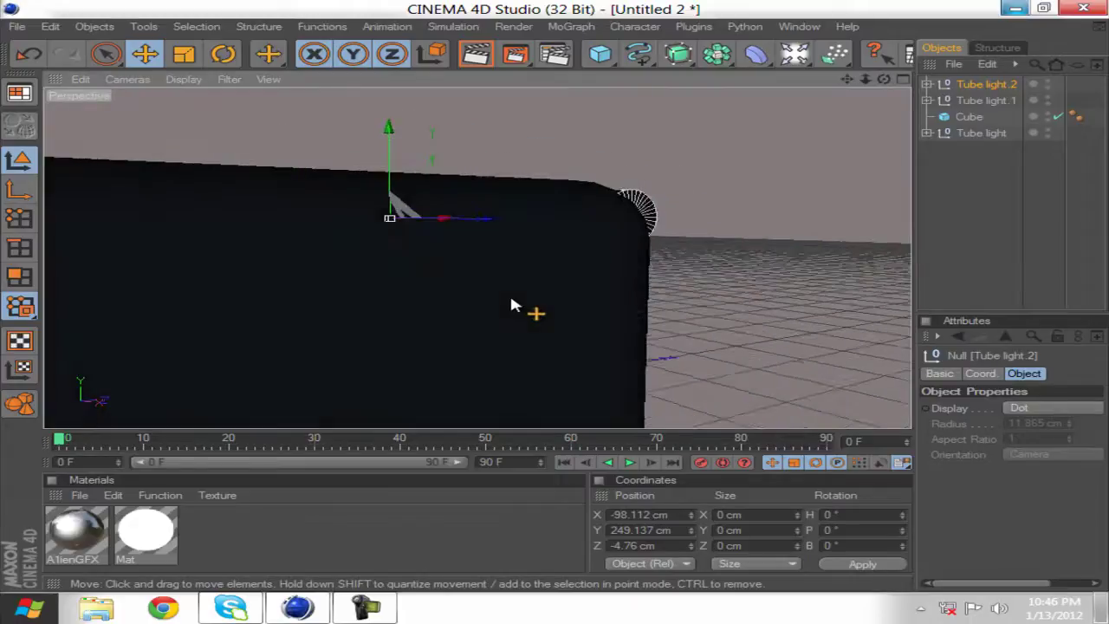
{"action": "left_click_drag", "start_coordinate": [490, 219], "coordinate": [557, 302]}
{"action": "left_click", "coordinate": [985, 100]}
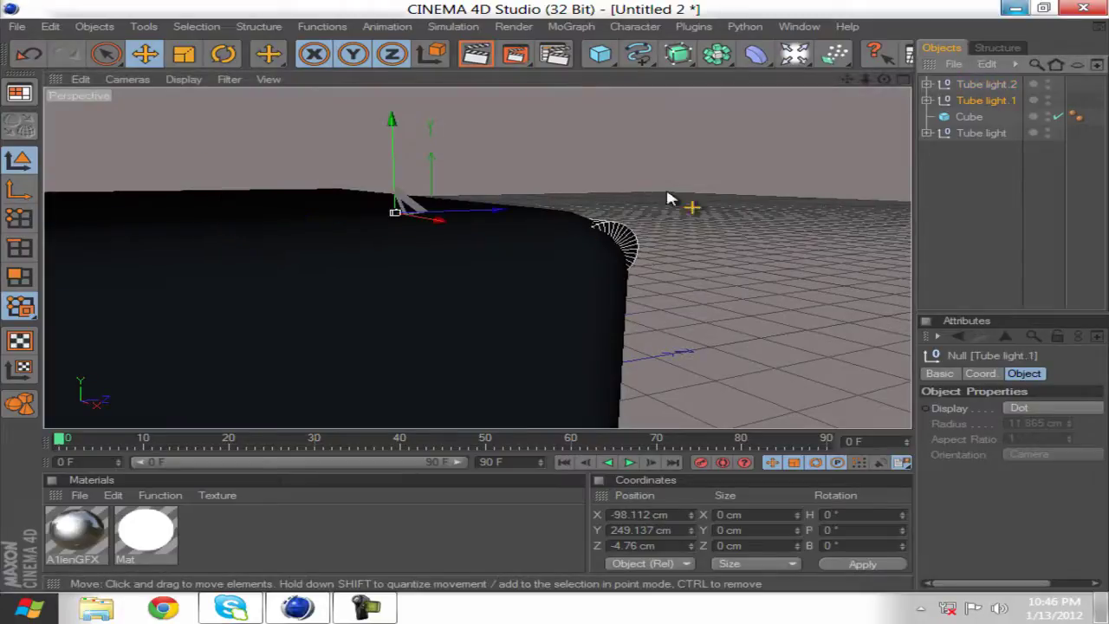
{"action": "left_click_drag", "start_coordinate": [482, 217], "coordinate": [557, 303]}
Step: Shift the original Tube light group along Z to about -18 cm at the cube's back edge
{"action": "left_click", "coordinate": [954, 135]}
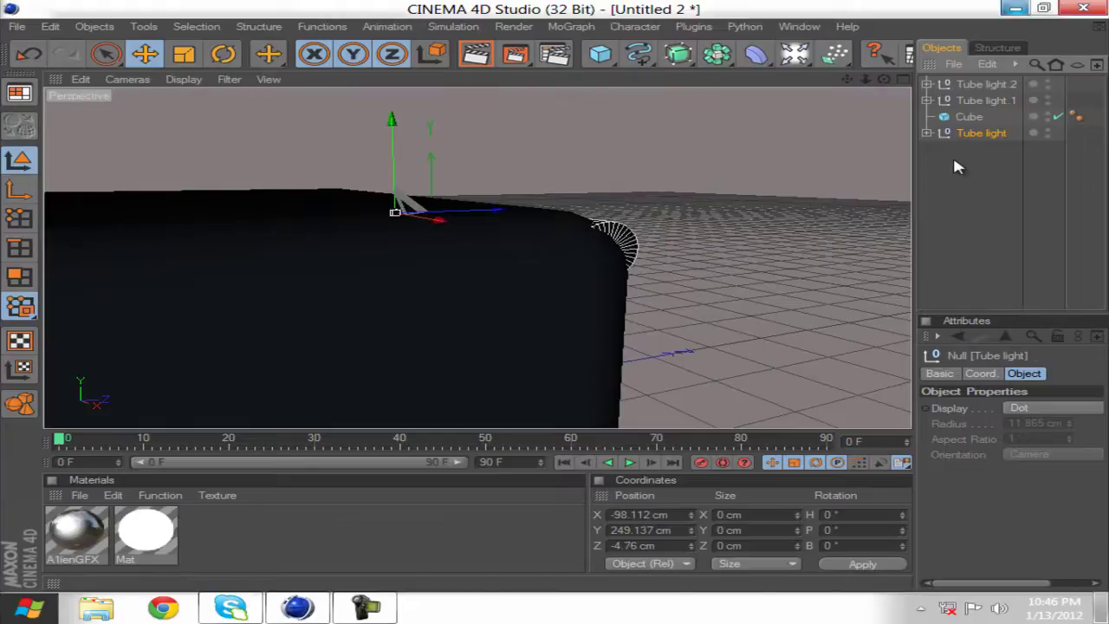
{"action": "left_click_drag", "start_coordinate": [555, 303], "coordinate": [551, 304], "text": "alt"}
{"action": "left_click_drag", "start_coordinate": [537, 225], "coordinate": [551, 296]}
{"action": "left_click_drag", "start_coordinate": [782, 236], "coordinate": [561, 298], "text": "alt"}
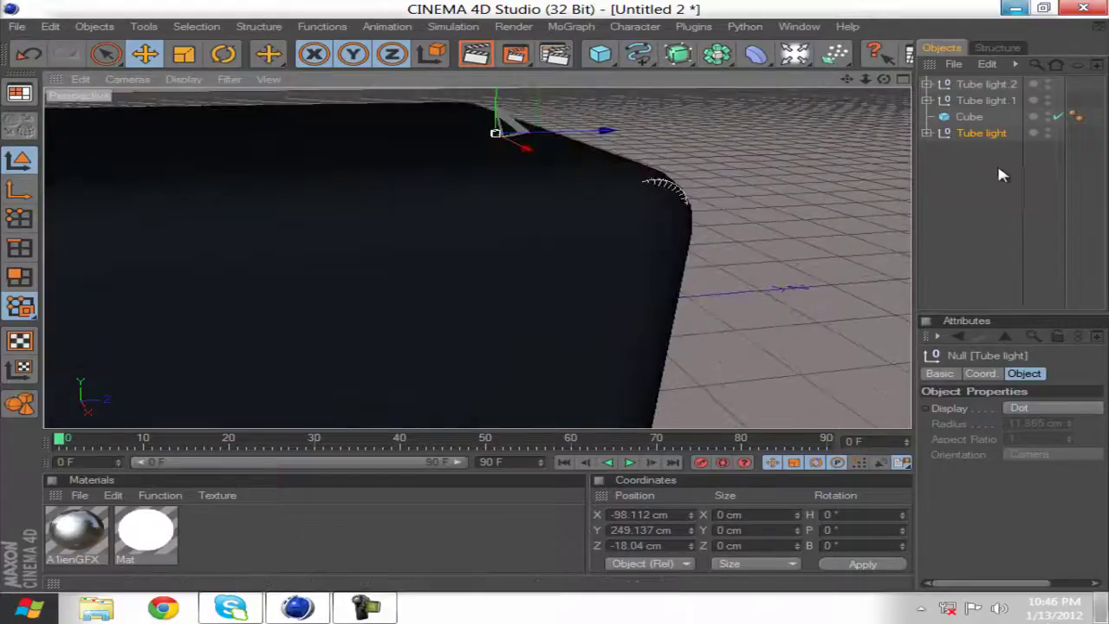
Step: Reorder the two copies below Tube light in the object hierarchy and adjust Tube light.1's position along Z
{"action": "left_click", "coordinate": [982, 102]}
{"action": "left_click", "coordinate": [983, 86], "text": "ctrl"}
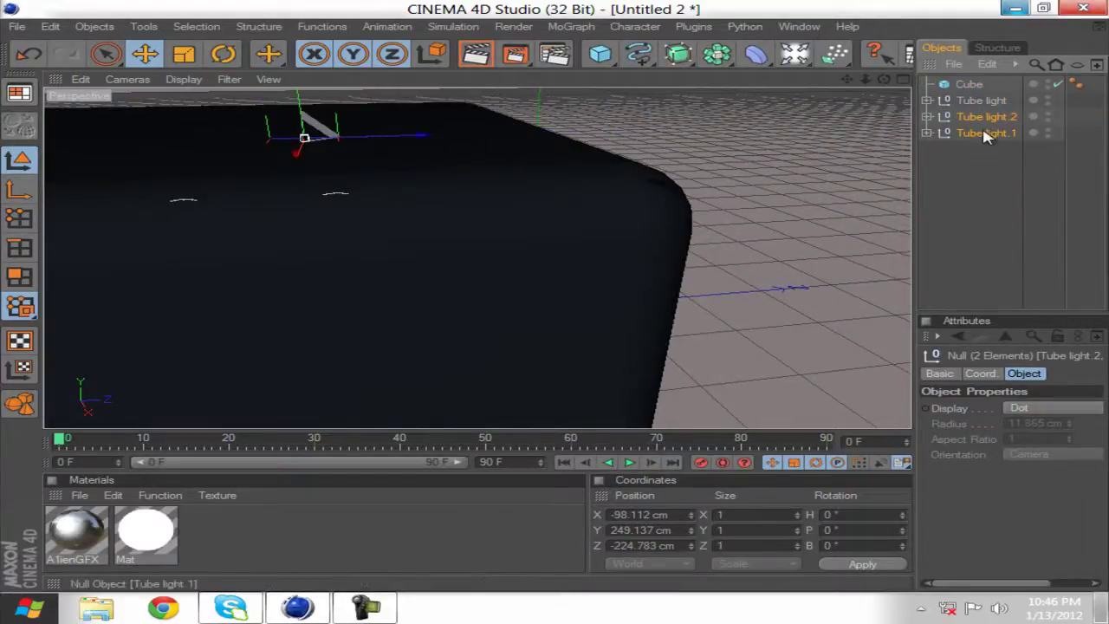
{"action": "left_click", "coordinate": [990, 117]}
{"action": "left_click", "coordinate": [998, 118]}
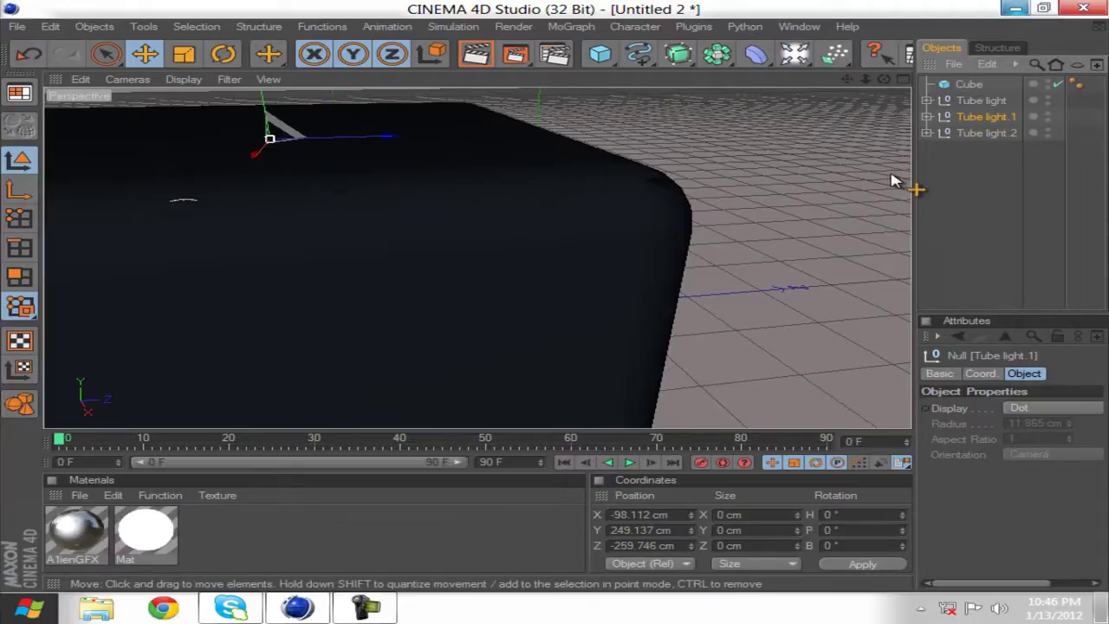
{"action": "left_click_drag", "start_coordinate": [416, 183], "coordinate": [560, 300], "text": "alt"}
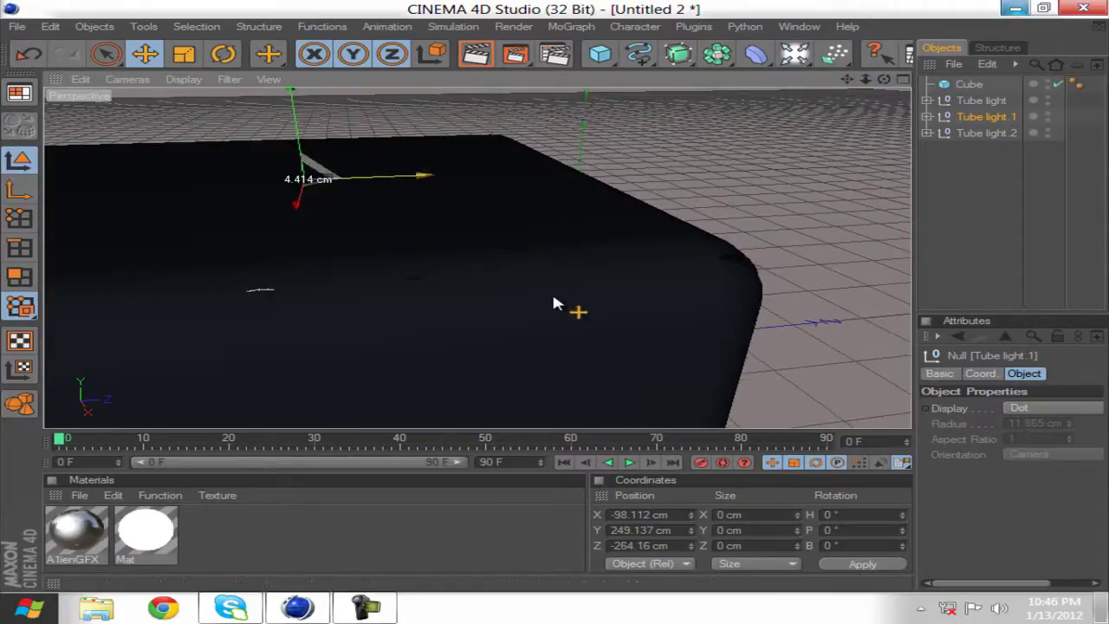
Step: Move Tube light.2 along Z to about -425 cm, forming a row of three lights under the ceiling
{"action": "left_click", "coordinate": [986, 133]}
{"action": "left_click_drag", "start_coordinate": [376, 185], "coordinate": [575, 329], "text": "alt"}
{"action": "left_click_drag", "start_coordinate": [505, 238], "coordinate": [574, 269]}
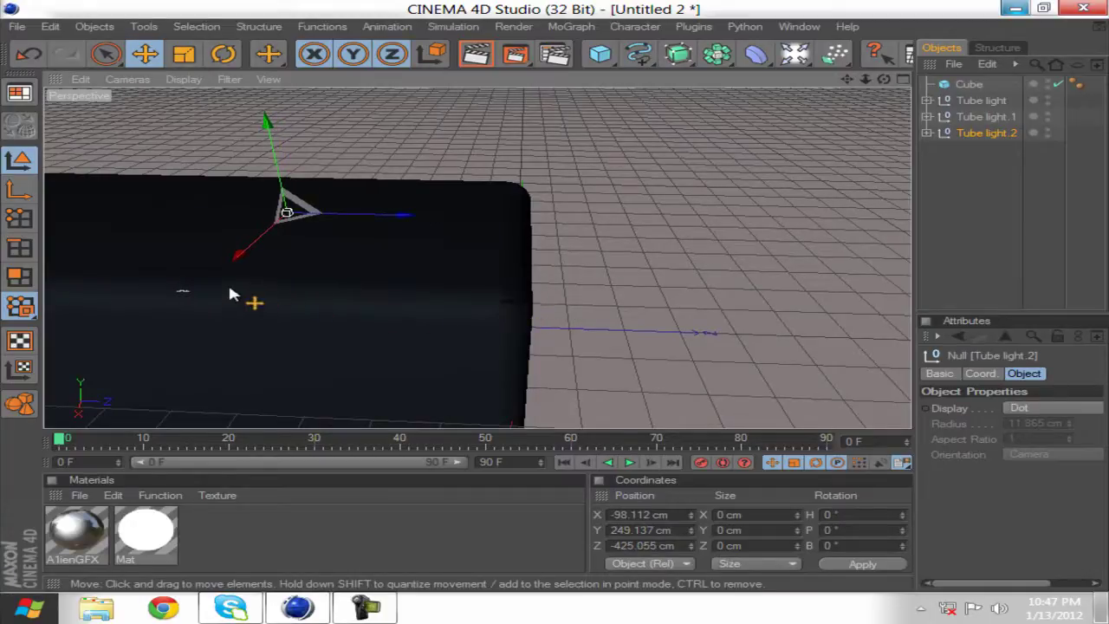
{"action": "left_click_drag", "start_coordinate": [581, 303], "coordinate": [303, 311], "text": "alt"}
{"action": "scroll", "coordinate": [558, 300], "scroll_direction": "up", "scroll_amount": 5}
{"action": "left_click_drag", "start_coordinate": [559, 302], "coordinate": [555, 301], "text": "alt"}
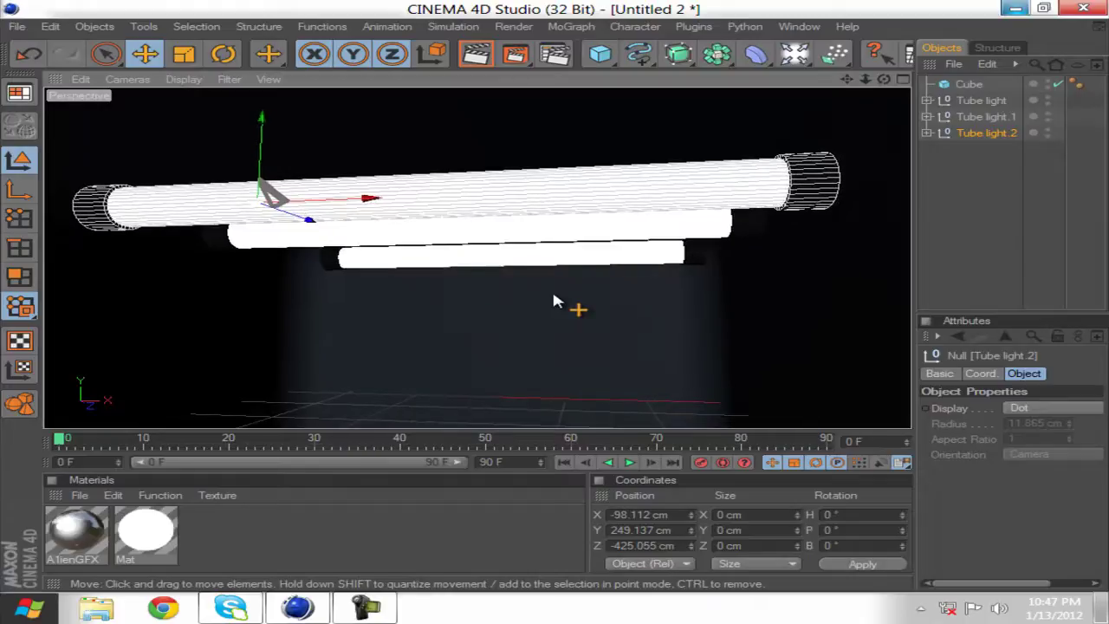
Step: Create a new material and set its color to dark grey, RGB 106, 106, 106
{"action": "double_click", "coordinate": [252, 542]}
{"action": "double_click", "coordinate": [65, 537]}
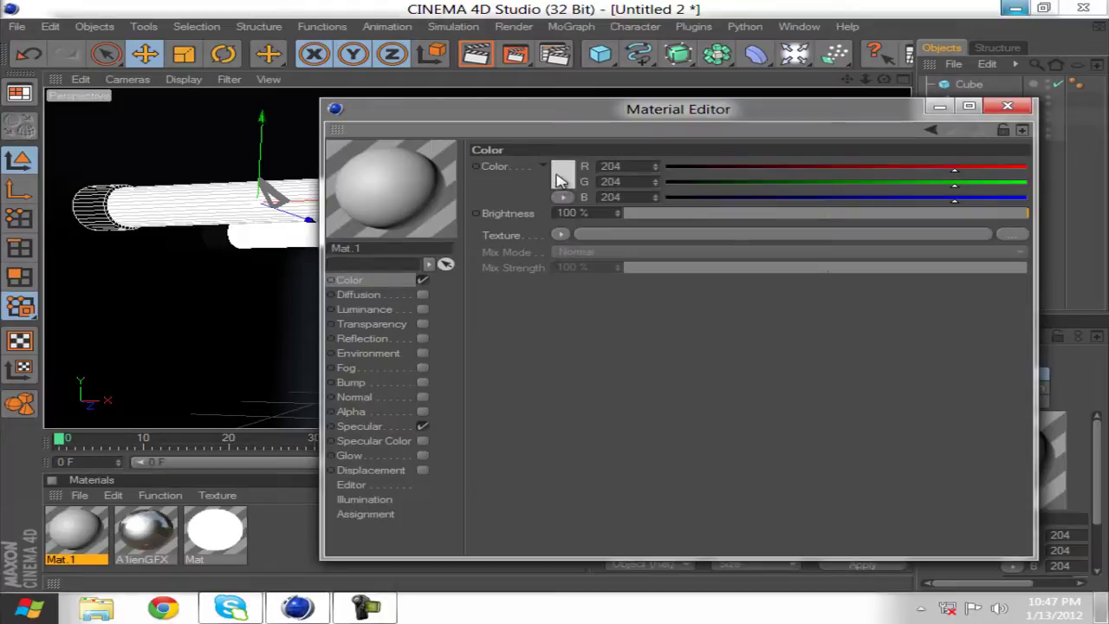
{"action": "left_click", "coordinate": [561, 180]}
{"action": "left_click", "coordinate": [454, 152]}
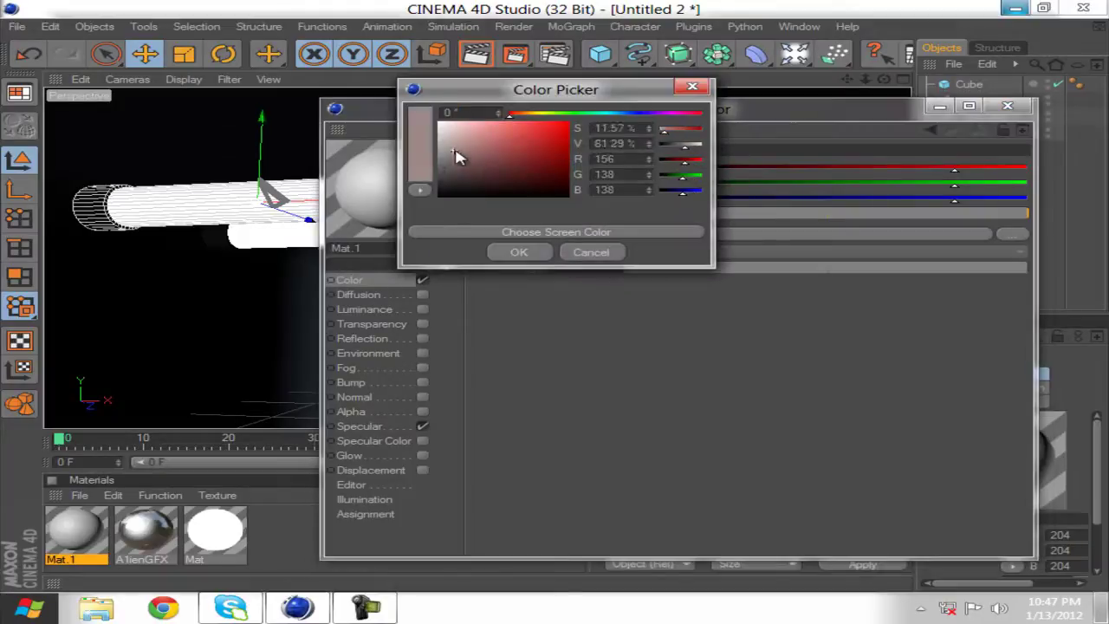
{"action": "left_click", "coordinate": [519, 252]}
{"action": "left_click", "coordinate": [1019, 111]}
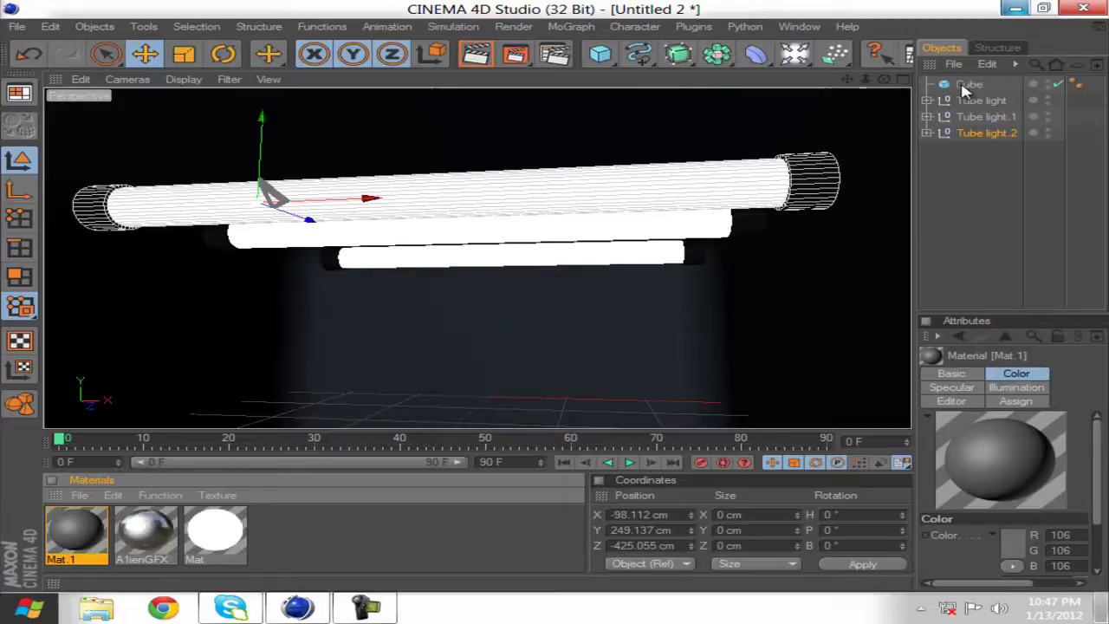
Step: Apply the dark grey material to the Cube and nudge Tube light.2 to about X -90 cm, Z -424 cm
{"action": "left_click_drag", "start_coordinate": [966, 90], "coordinate": [967, 85]}
{"action": "left_click_drag", "start_coordinate": [560, 296], "coordinate": [572, 296]}
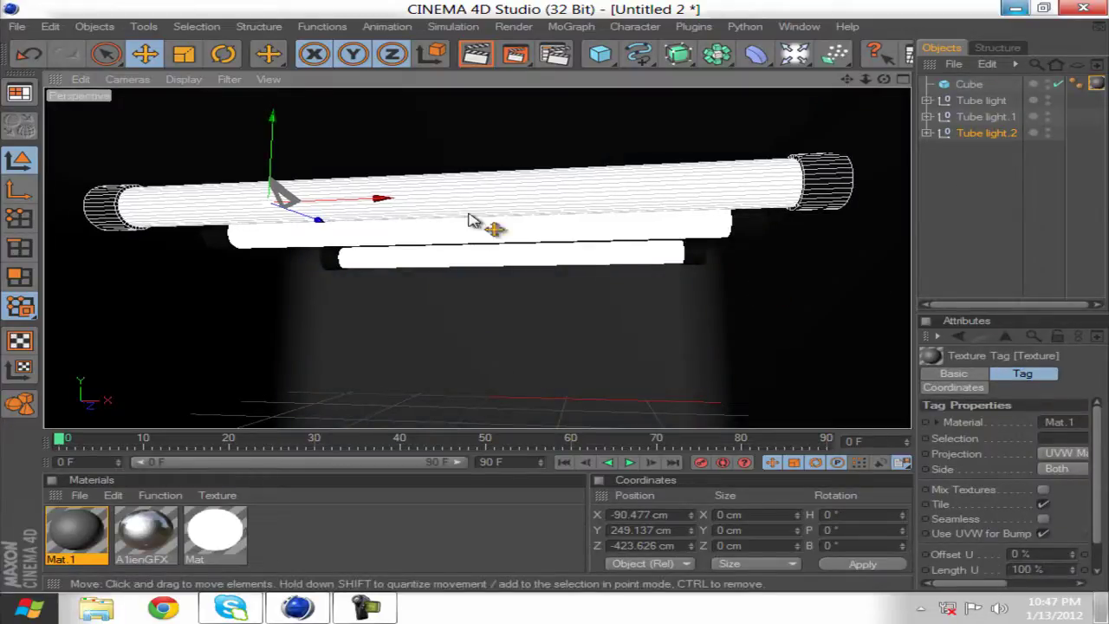
Step: Render the view from two camera angles to check the three tube lights in the grey room
{"action": "left_click", "coordinate": [474, 54]}
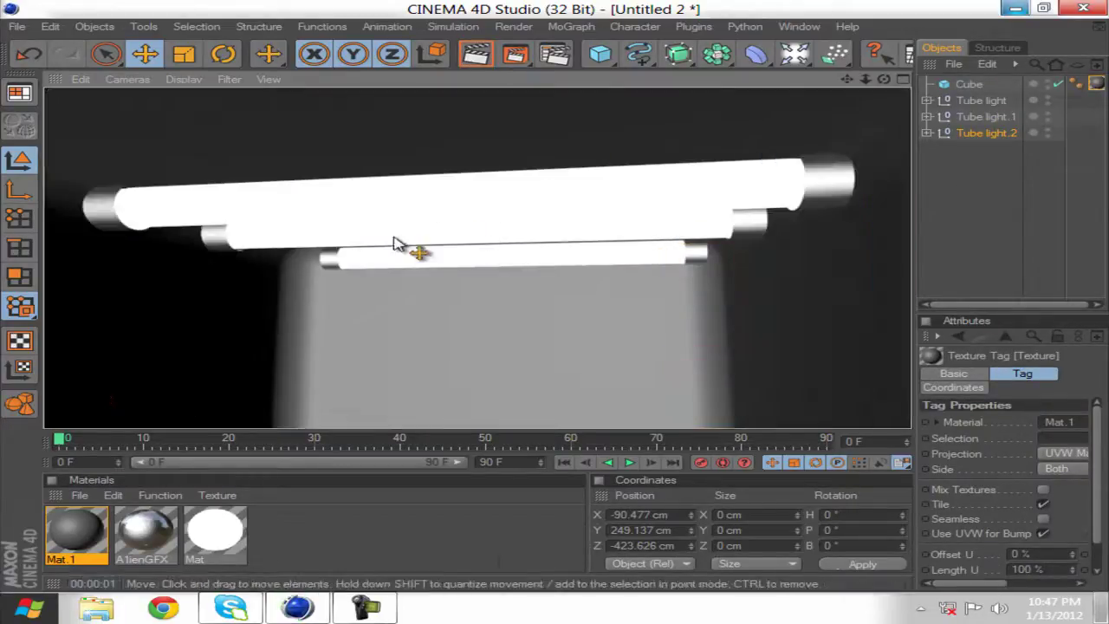
{"action": "mouse_move", "coordinate": [559, 302]}
{"action": "left_mouse_down", "text": "alt"}
{"action": "mouse_move", "coordinate": [569, 302]}
{"action": "mouse_move", "coordinate": [553, 302]}
{"action": "left_mouse_up", "text": "alt"}
{"action": "scroll", "coordinate": [640, 279], "scroll_direction": "down", "scroll_amount": 2}
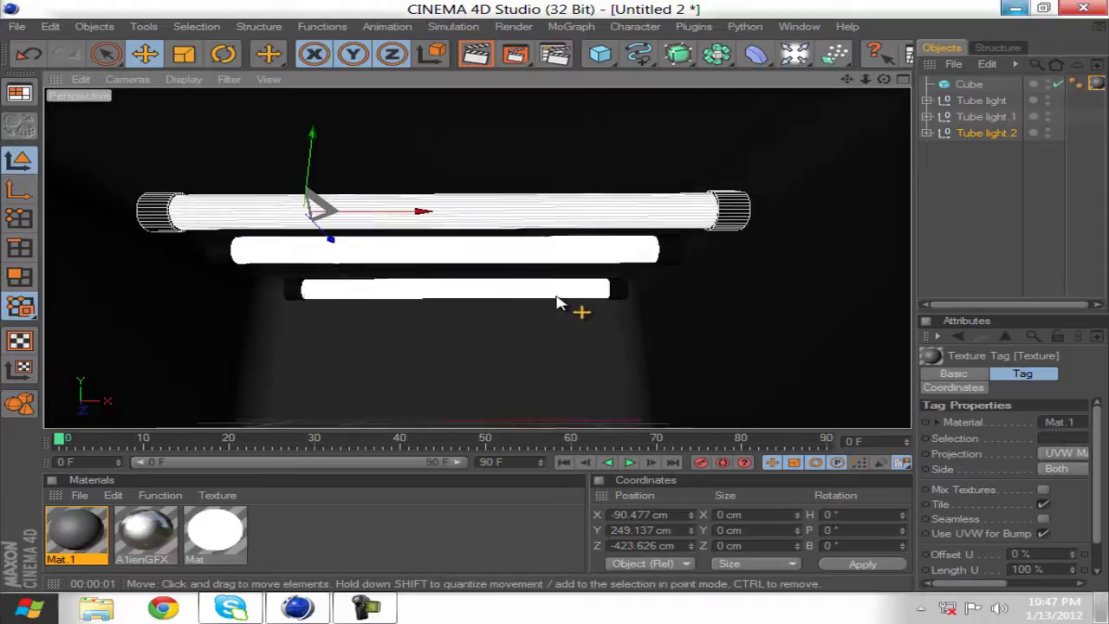
{"action": "left_click_drag", "start_coordinate": [557, 296], "coordinate": [554, 296], "text": "alt"}
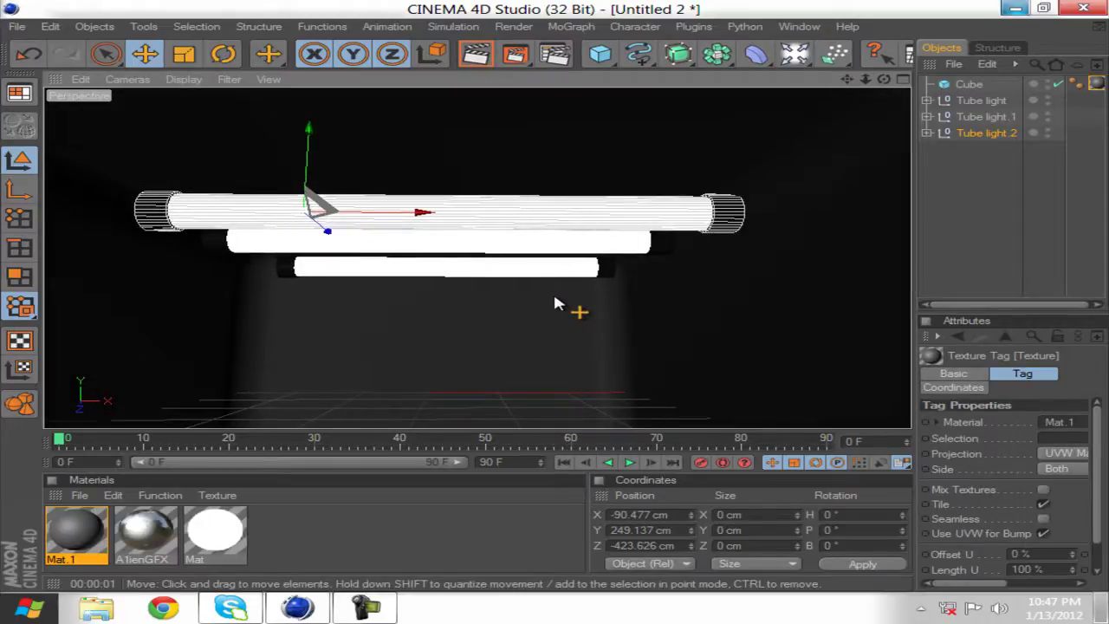
{"action": "scroll", "coordinate": [556, 303], "scroll_direction": "down", "scroll_amount": 4}
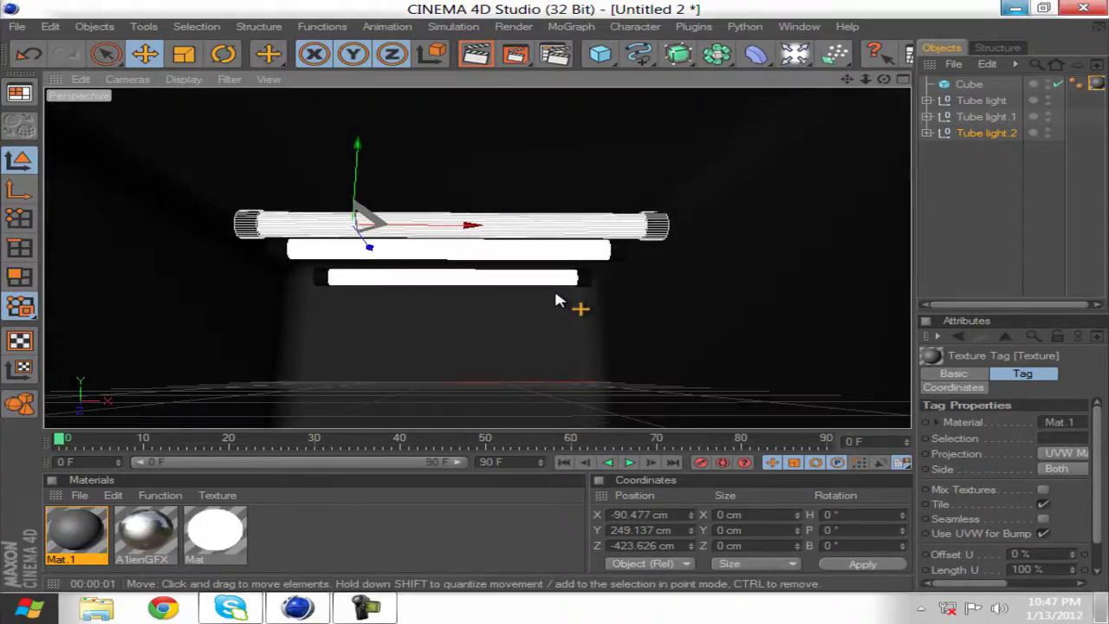
{"action": "left_click", "coordinate": [471, 57]}
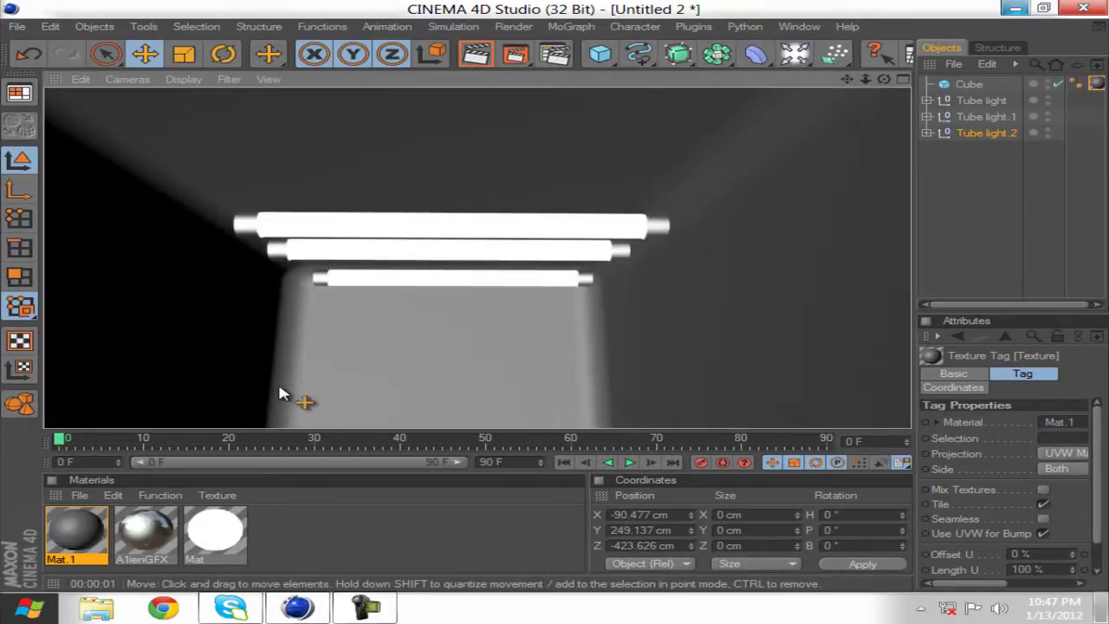
{"action": "scroll", "coordinate": [300, 379], "scroll_direction": "up", "scroll_amount": 3}
Step: Check the luminance brightness of the white tube material
{"action": "double_click", "coordinate": [214, 530]}
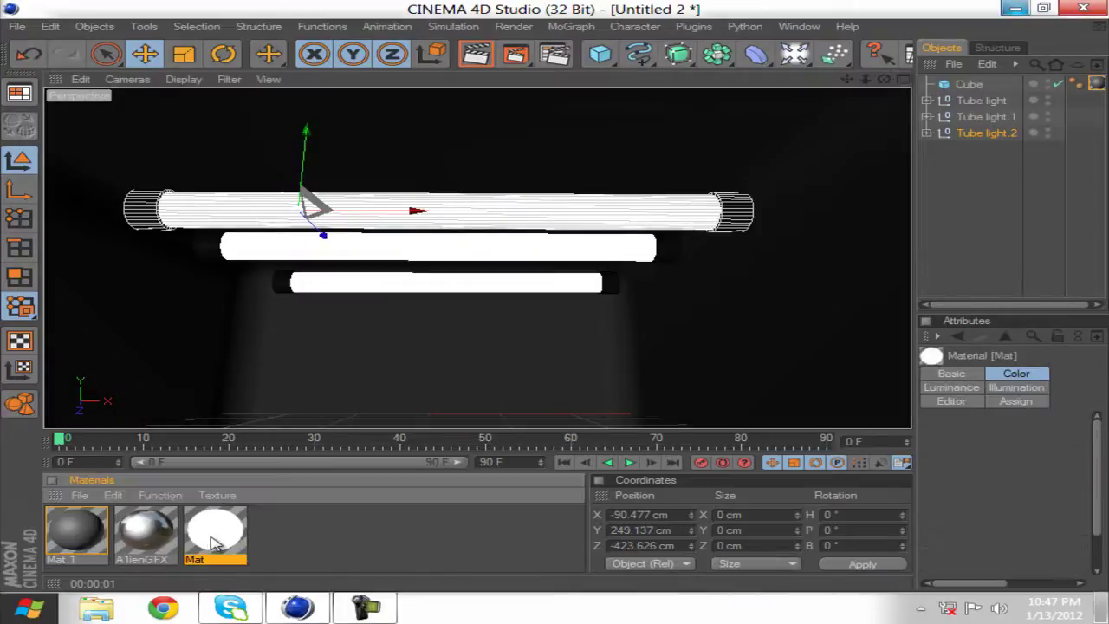
{"action": "left_click", "coordinate": [375, 311]}
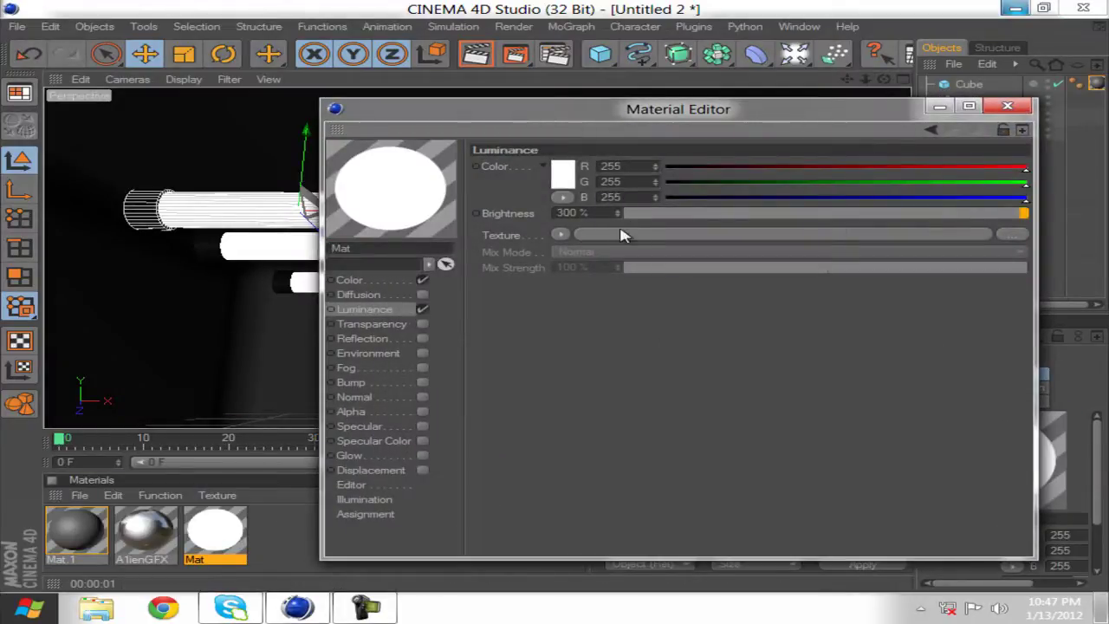
{"action": "left_click", "coordinate": [1005, 106]}
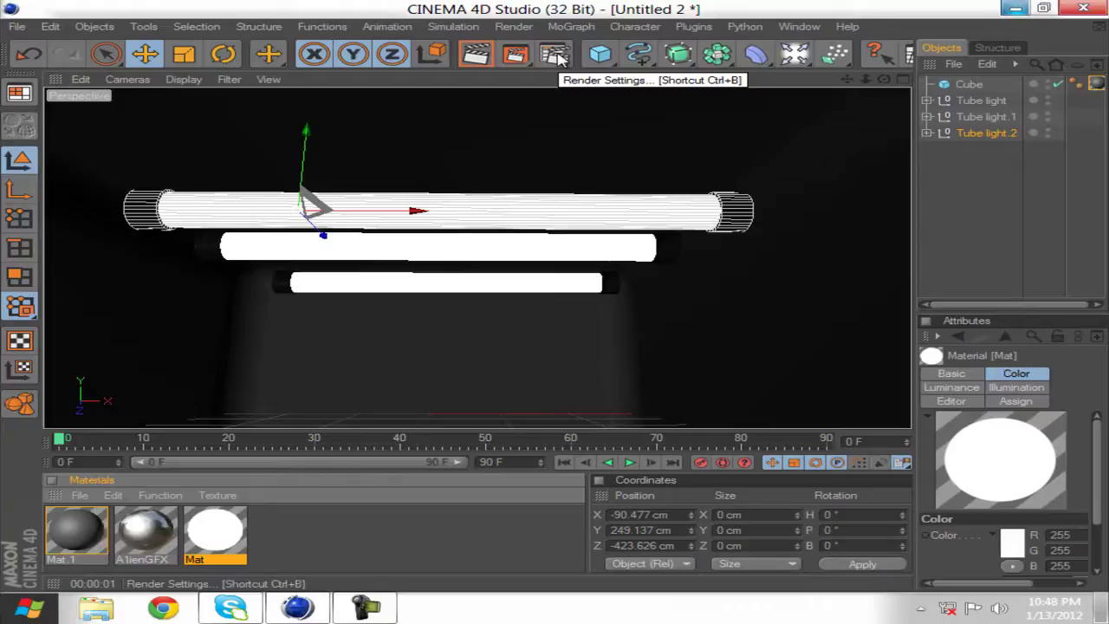
Step: Add the Global Illumination effect to the render settings and render the view
{"action": "left_click", "coordinate": [556, 55]}
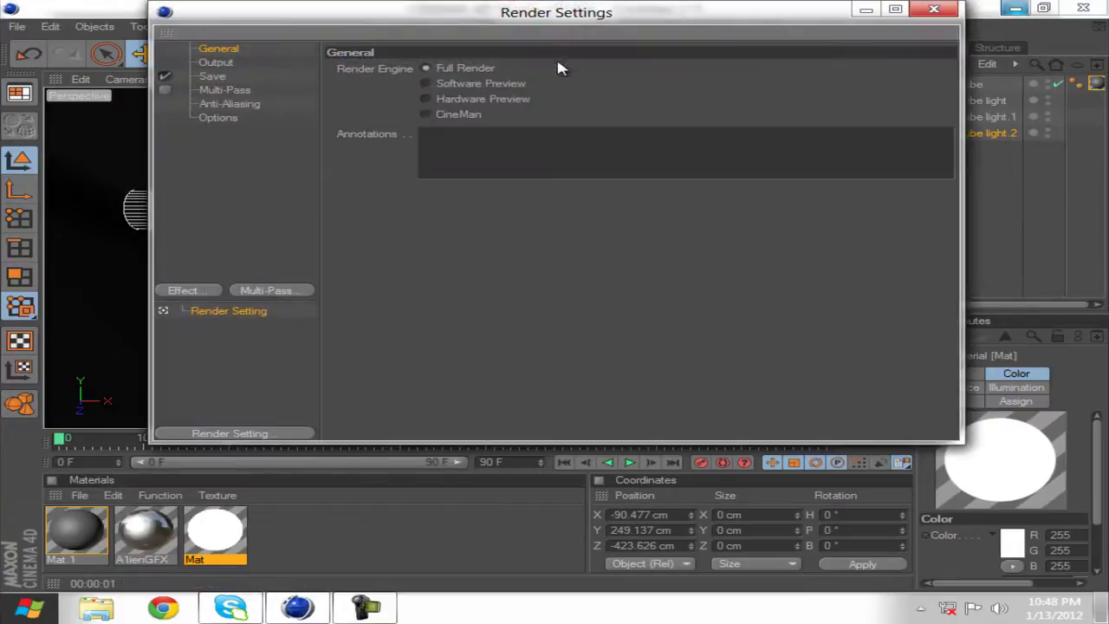
{"action": "left_click", "coordinate": [183, 291]}
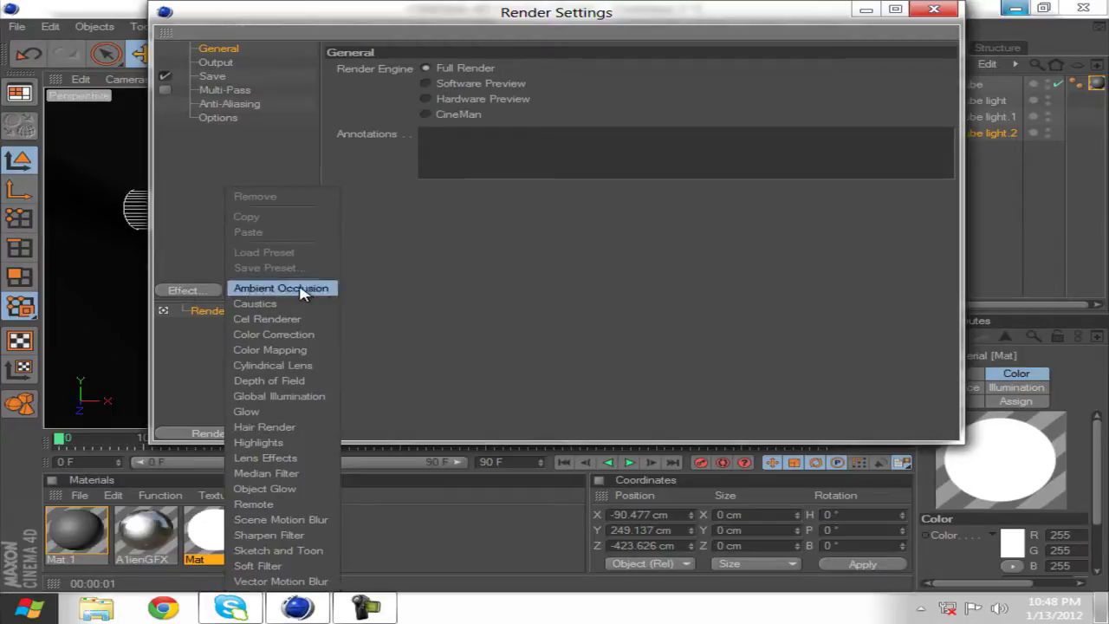
{"action": "left_click", "coordinate": [317, 403]}
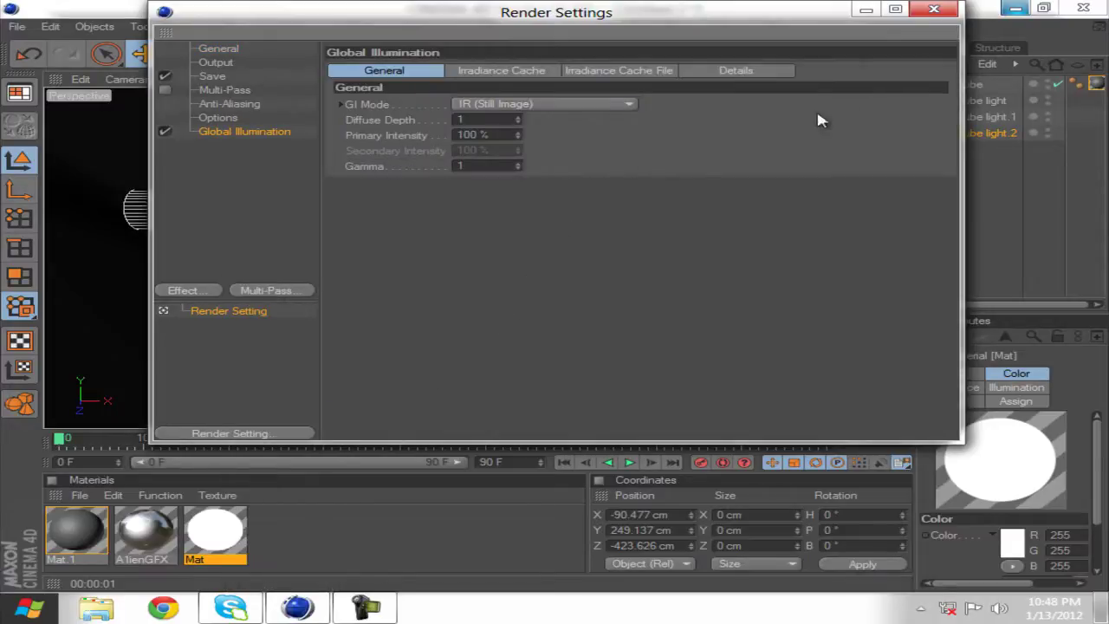
{"action": "left_click", "coordinate": [933, 8]}
{"action": "left_click", "coordinate": [482, 61]}
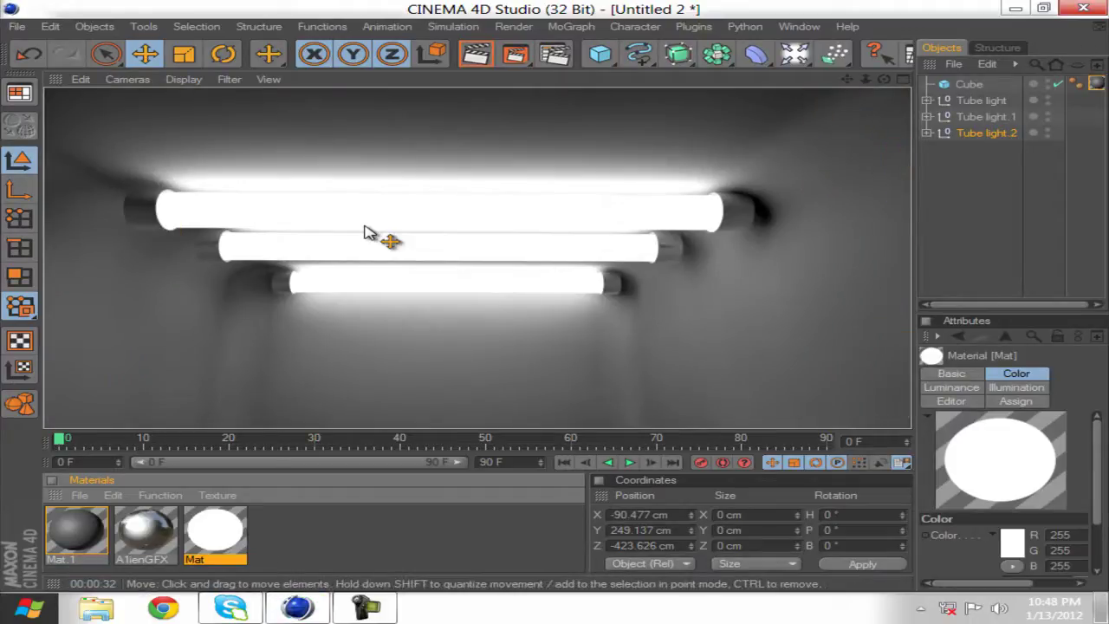
Step: Duplicate the white glowing material and set the copy's luminance color to orange-yellow, RGB 255, 187, 0
{"action": "left_click", "coordinate": [261, 535]}
{"action": "left_click_drag", "start_coordinate": [220, 539], "coordinate": [279, 537]}
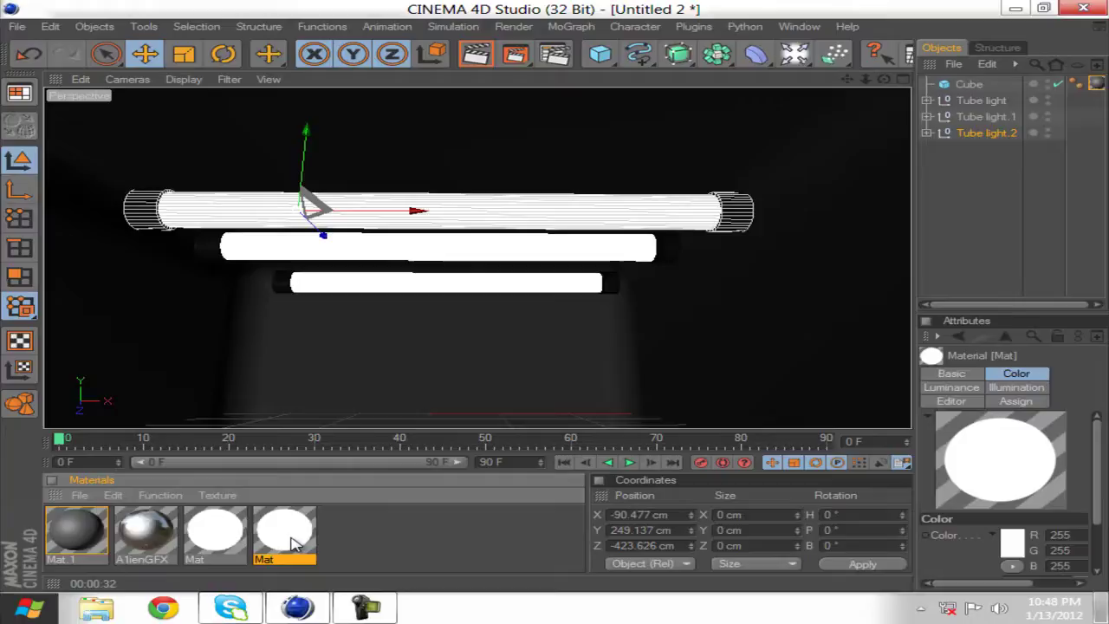
{"action": "double_click", "coordinate": [289, 530]}
{"action": "left_click", "coordinate": [367, 282]}
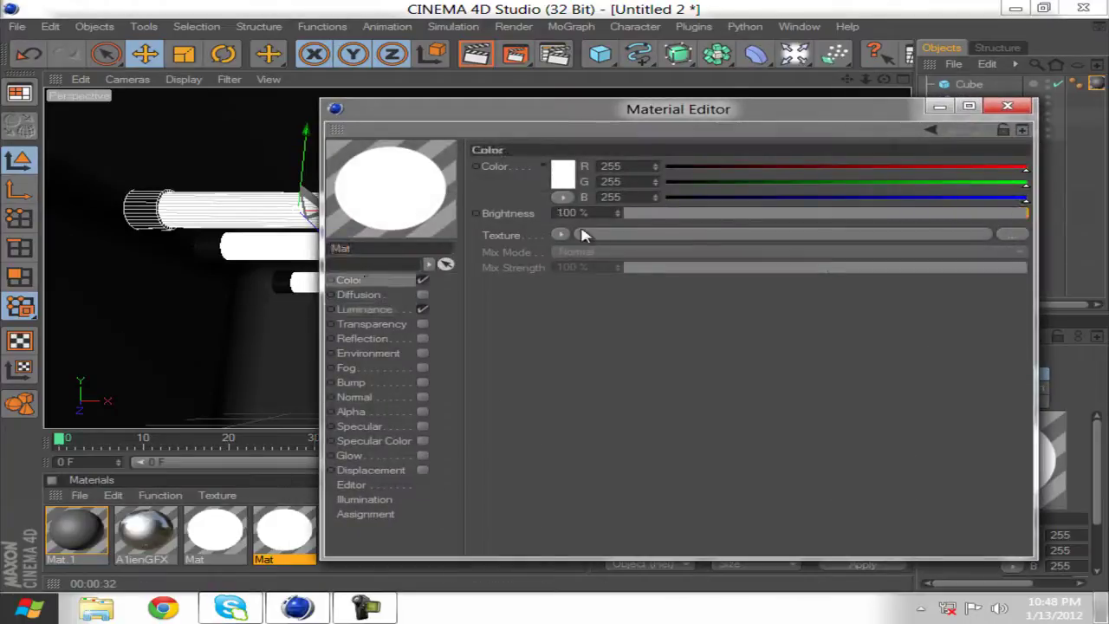
{"action": "left_click", "coordinate": [366, 310]}
{"action": "left_click", "coordinate": [561, 176]}
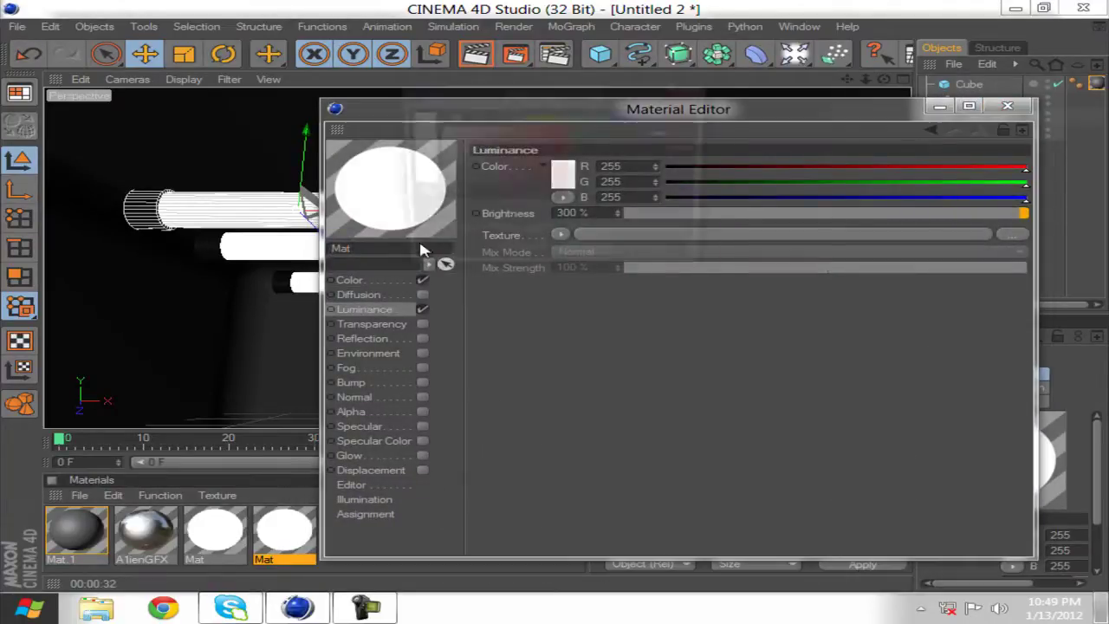
{"action": "left_click_drag", "start_coordinate": [520, 123], "coordinate": [571, 128]}
{"action": "left_click", "coordinate": [530, 256]}
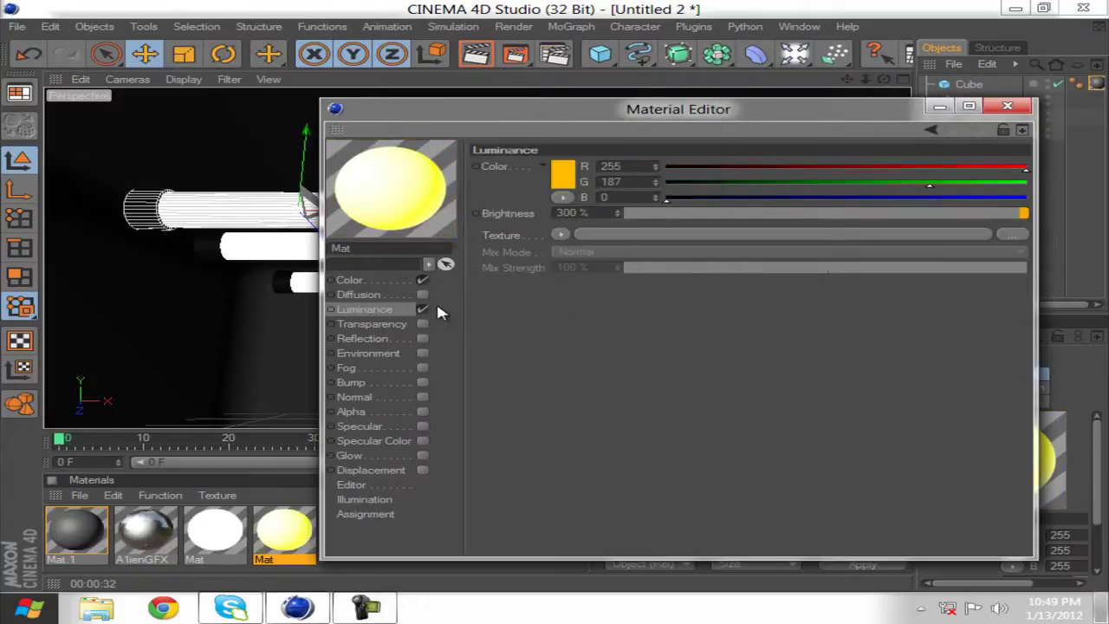
Step: Set the duplicated material's base color to a warm yellow, RGB 252, 208, 64
{"action": "left_click", "coordinate": [355, 280]}
{"action": "left_click", "coordinate": [561, 182]}
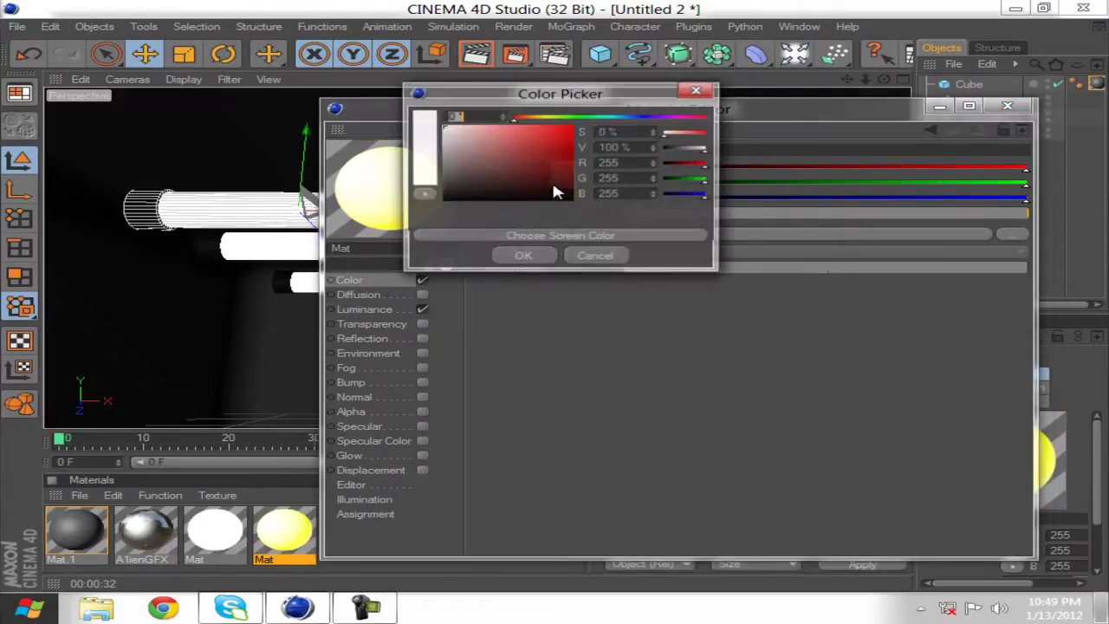
{"action": "left_click_drag", "start_coordinate": [512, 123], "coordinate": [540, 128]}
{"action": "left_click", "coordinate": [522, 256]}
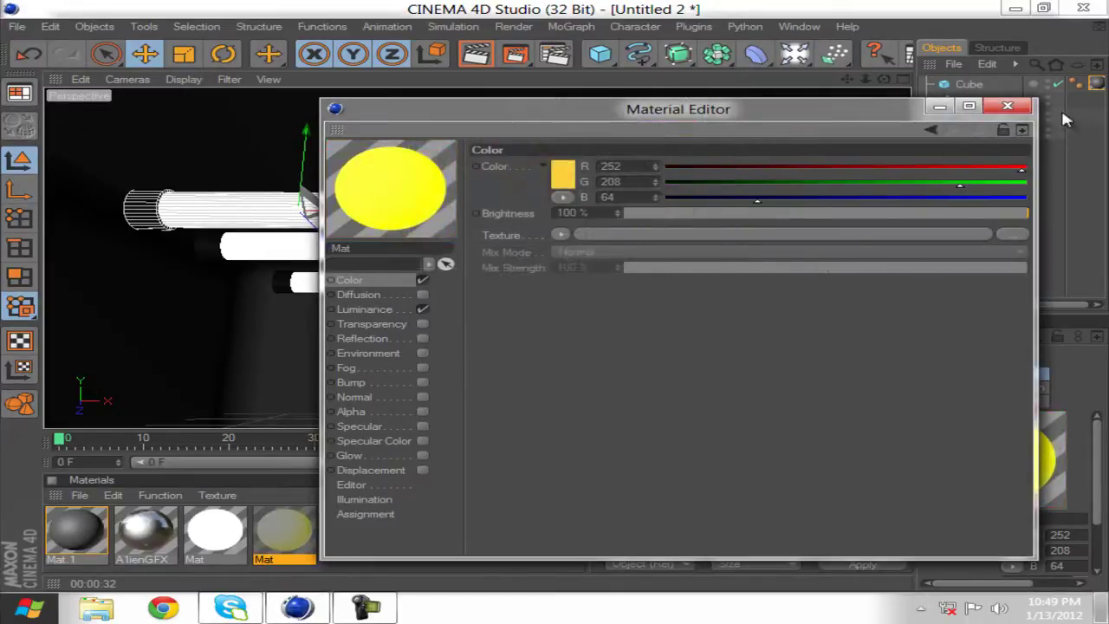
{"action": "left_click", "coordinate": [1007, 105]}
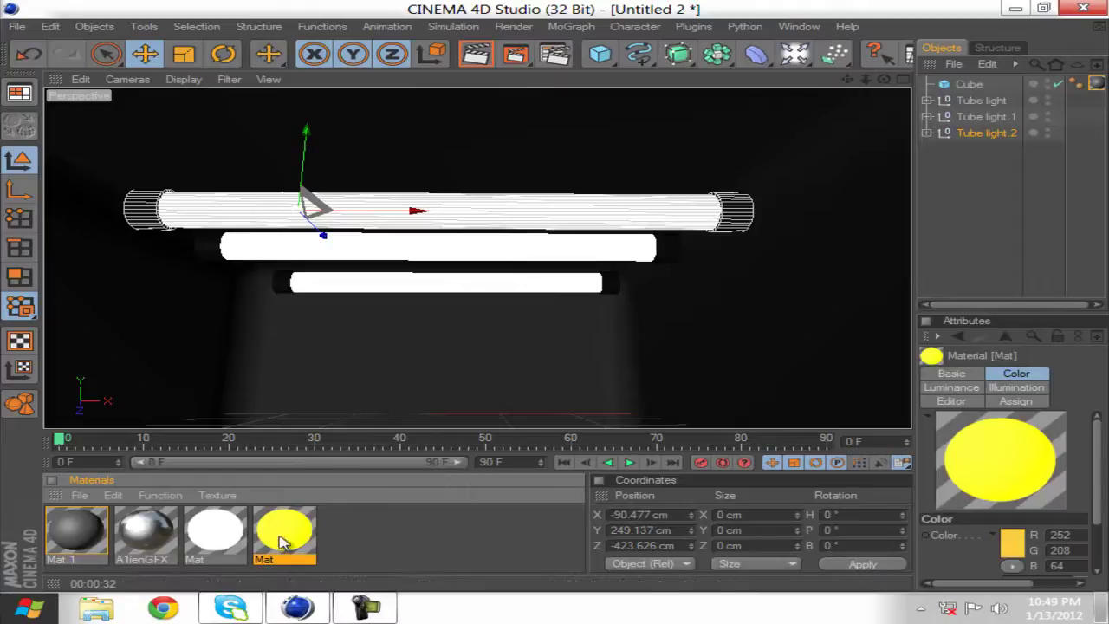
Step: Duplicate the yellow glowing material and set the copy's base color to blue, RGB 0, 153, 255
{"action": "left_click_drag", "start_coordinate": [277, 537], "coordinate": [347, 533], "text": "ctrl"}
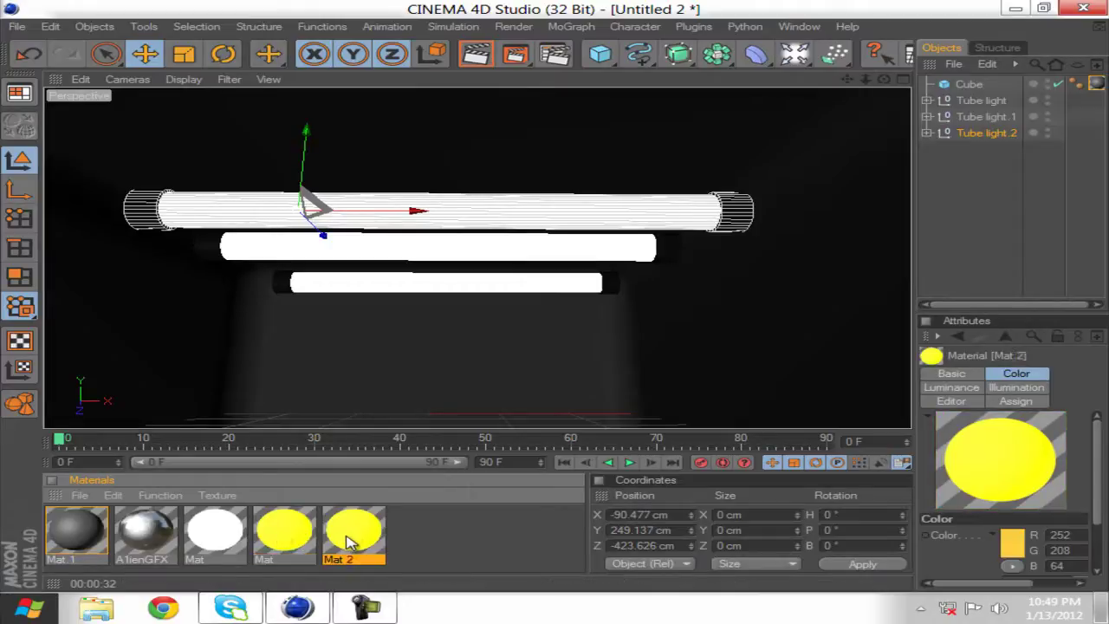
{"action": "double_click", "coordinate": [355, 537]}
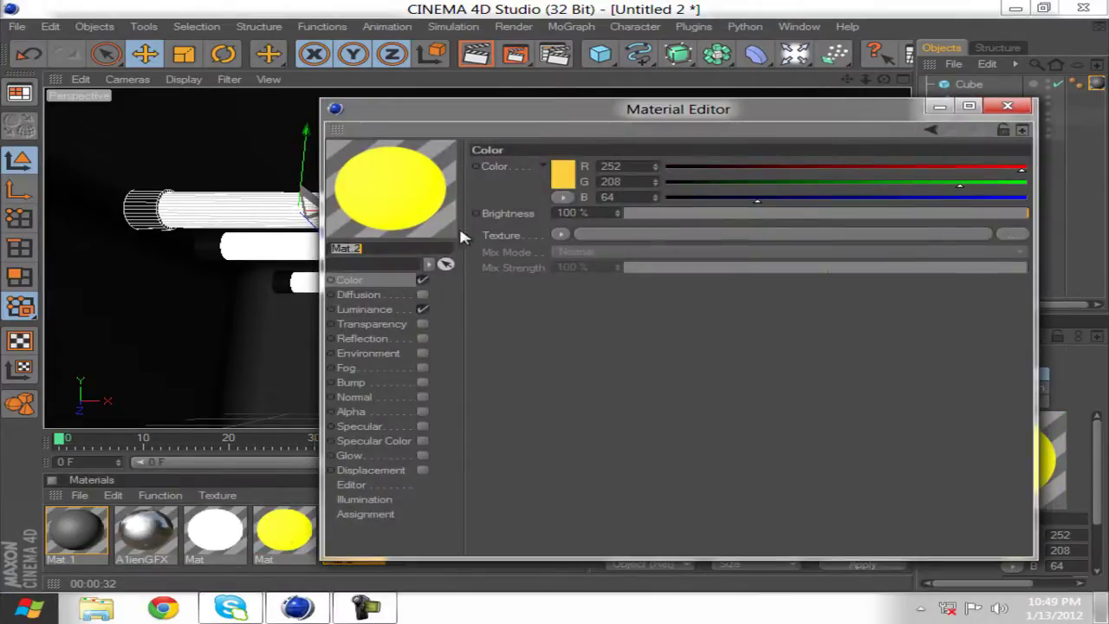
{"action": "left_click", "coordinate": [563, 178]}
{"action": "left_click_drag", "start_coordinate": [548, 121], "coordinate": [631, 118]}
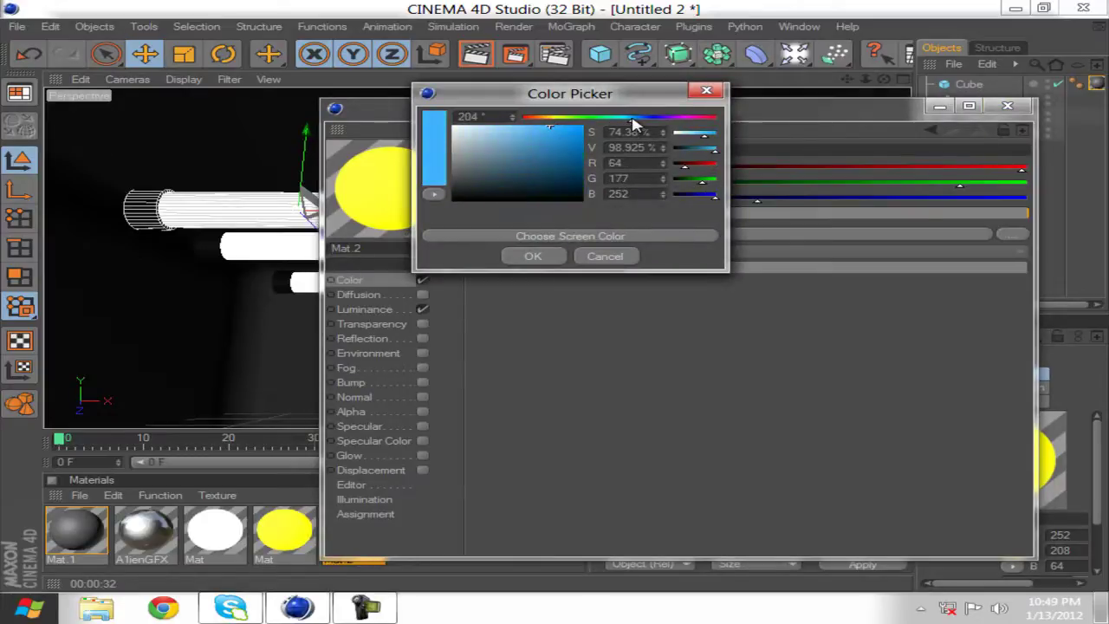
{"action": "left_click", "coordinate": [533, 256]}
Step: Set the new material's luminance color to cyan, RGB 0, 238, 255, and close the material editor
{"action": "left_click", "coordinate": [371, 310]}
{"action": "left_click", "coordinate": [563, 186]}
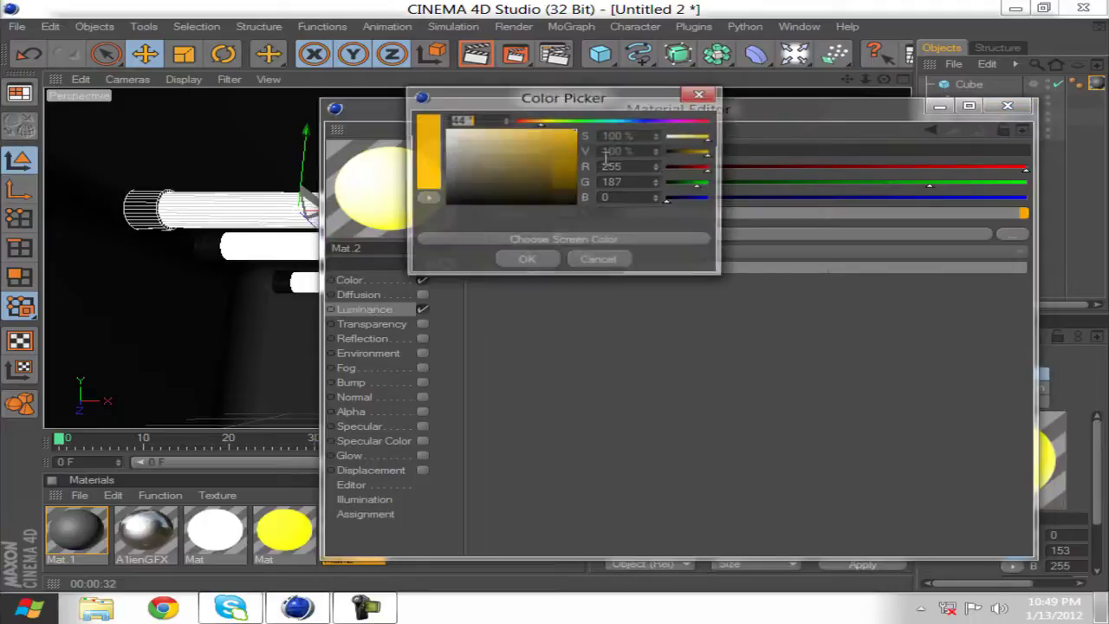
{"action": "left_click", "coordinate": [616, 122]}
{"action": "left_click", "coordinate": [518, 260]}
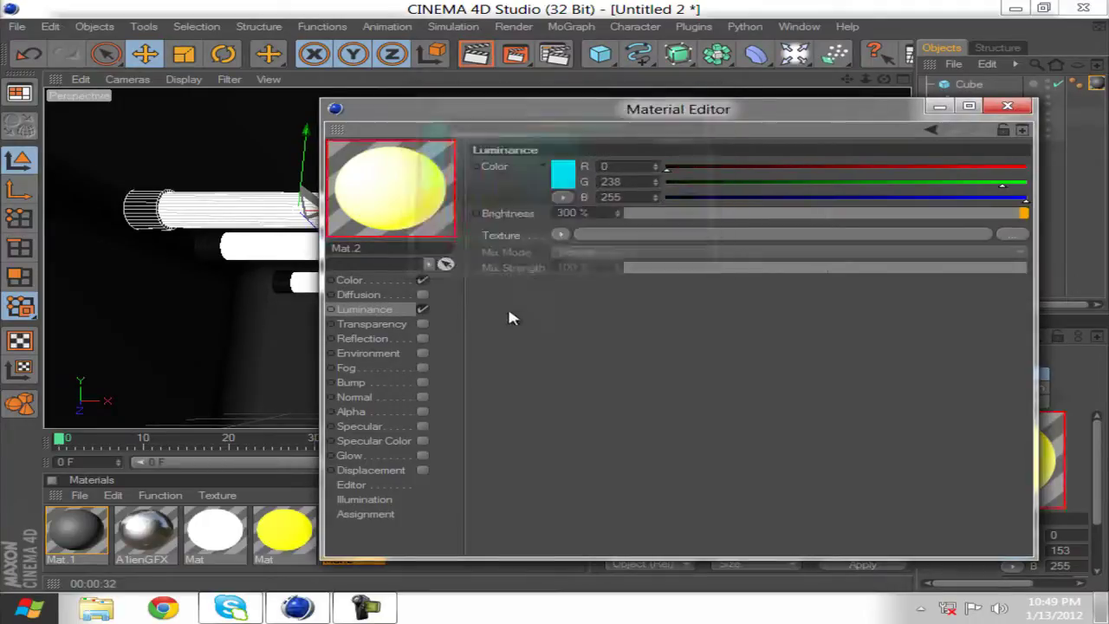
{"action": "left_click", "coordinate": [1004, 107]}
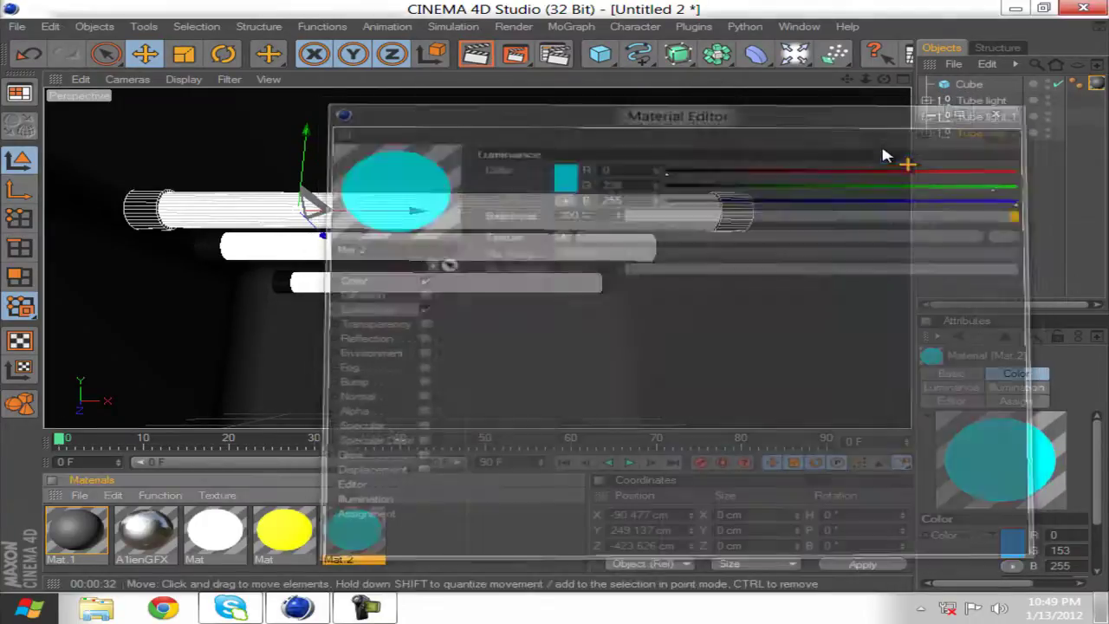
Step: Apply the cyan material Mat.2 to the bulb cylinder inside the Tube light.2 group
{"action": "left_click", "coordinate": [927, 132]}
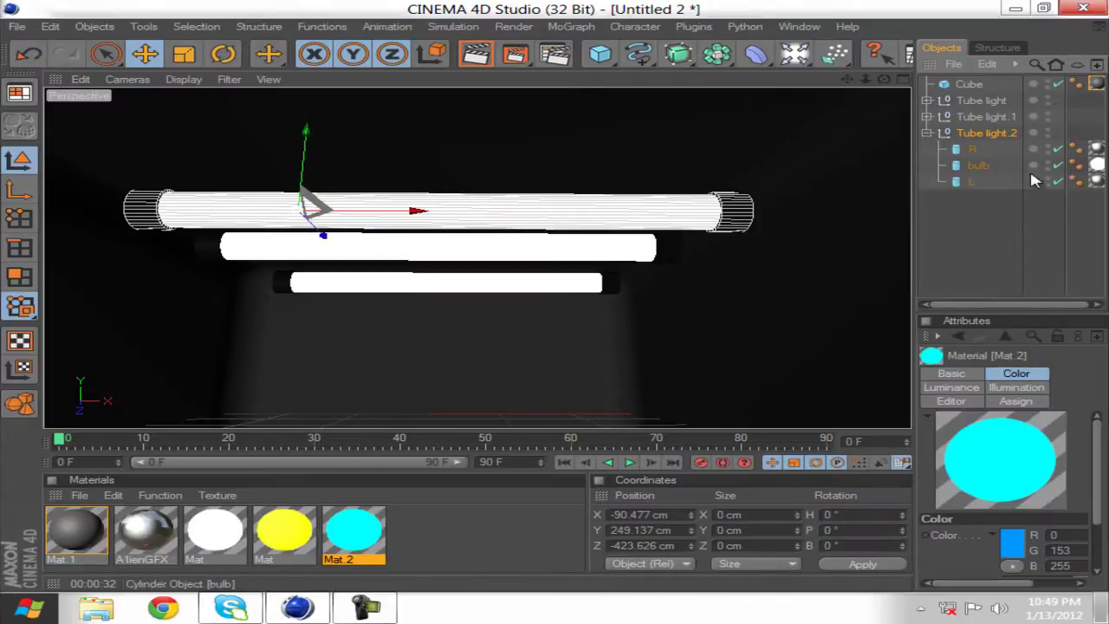
{"action": "left_click", "coordinate": [978, 165]}
{"action": "left_click_drag", "start_coordinate": [351, 525], "coordinate": [1096, 173]}
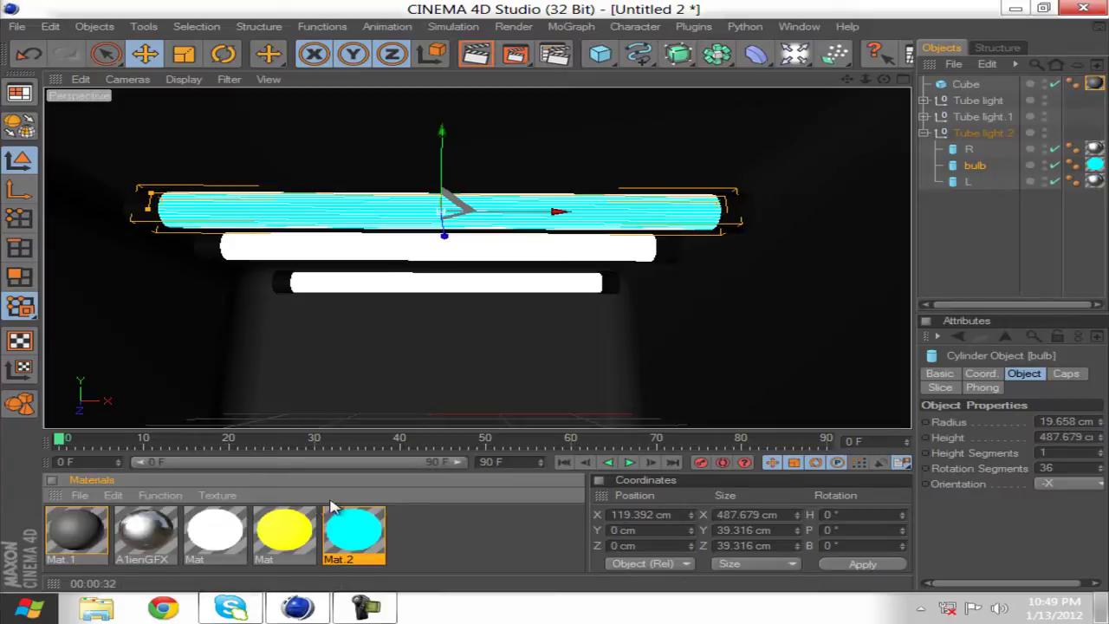
{"action": "left_click", "coordinate": [925, 133]}
Step: Replace the white material on the Tube light.1 bulb with the yellow glowing material
{"action": "left_click", "coordinate": [923, 116]}
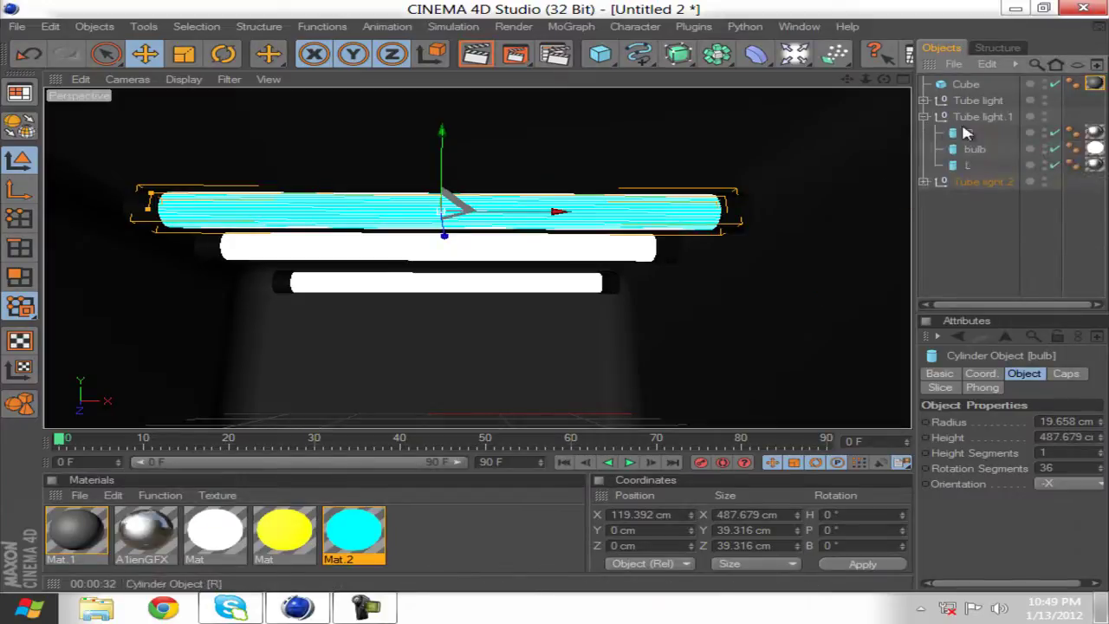
{"action": "left_click", "coordinate": [1094, 149]}
{"action": "left_click_drag", "start_coordinate": [265, 530], "coordinate": [940, 250]}
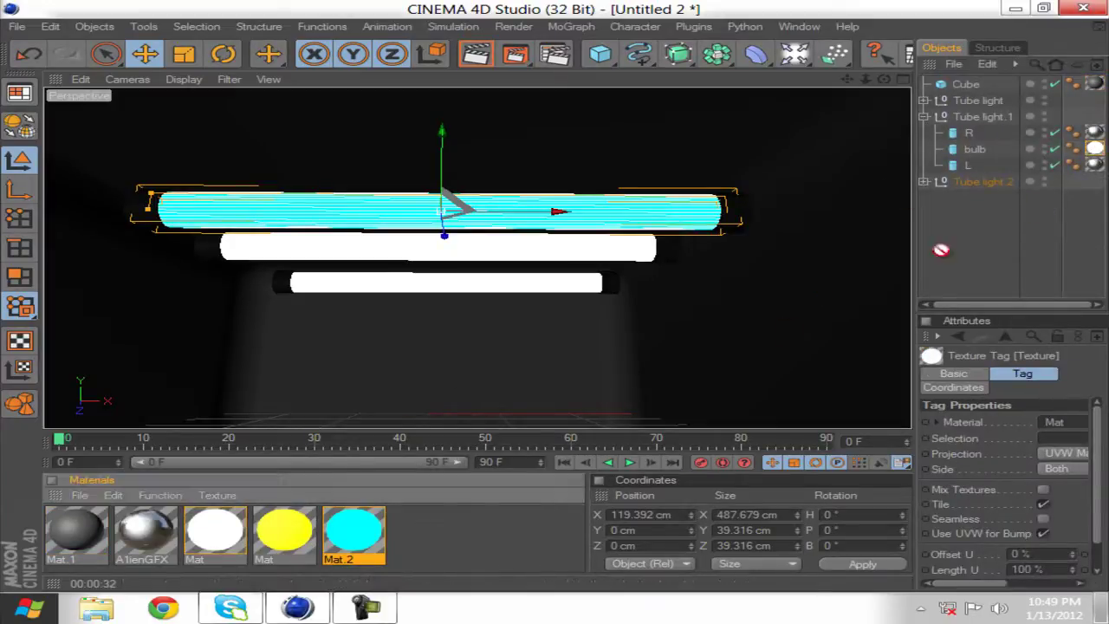
{"action": "left_click_drag", "start_coordinate": [1096, 149], "coordinate": [1094, 149]}
Step: Clear the object selection and render the active view with the recolored tube lights
{"action": "left_click", "coordinate": [923, 116]}
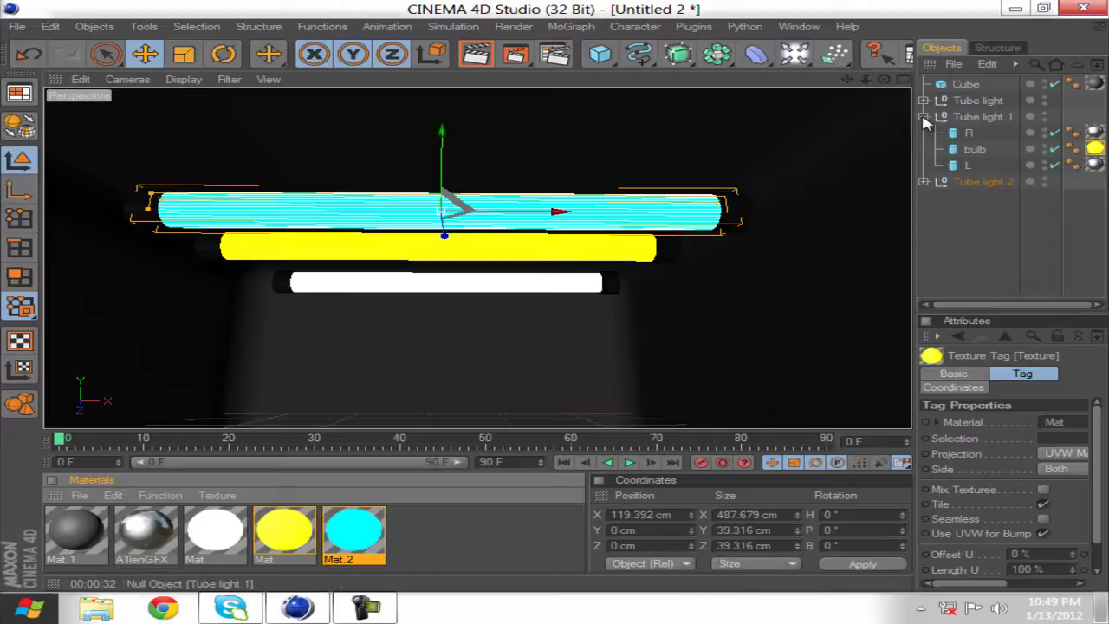
{"action": "left_click", "coordinate": [960, 214]}
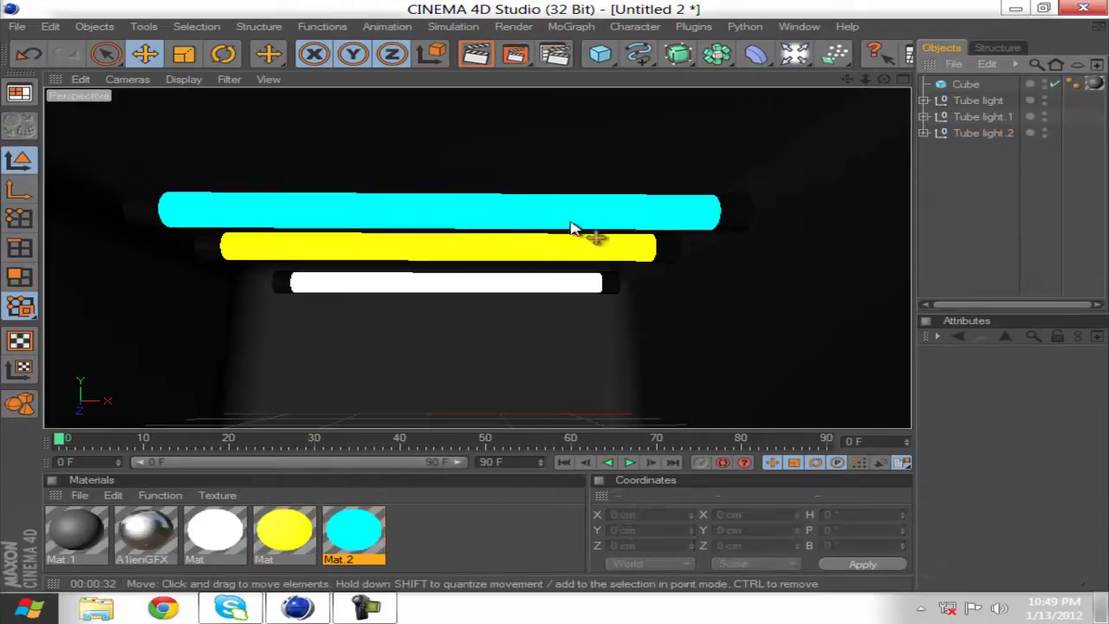
{"action": "left_click", "coordinate": [475, 54]}
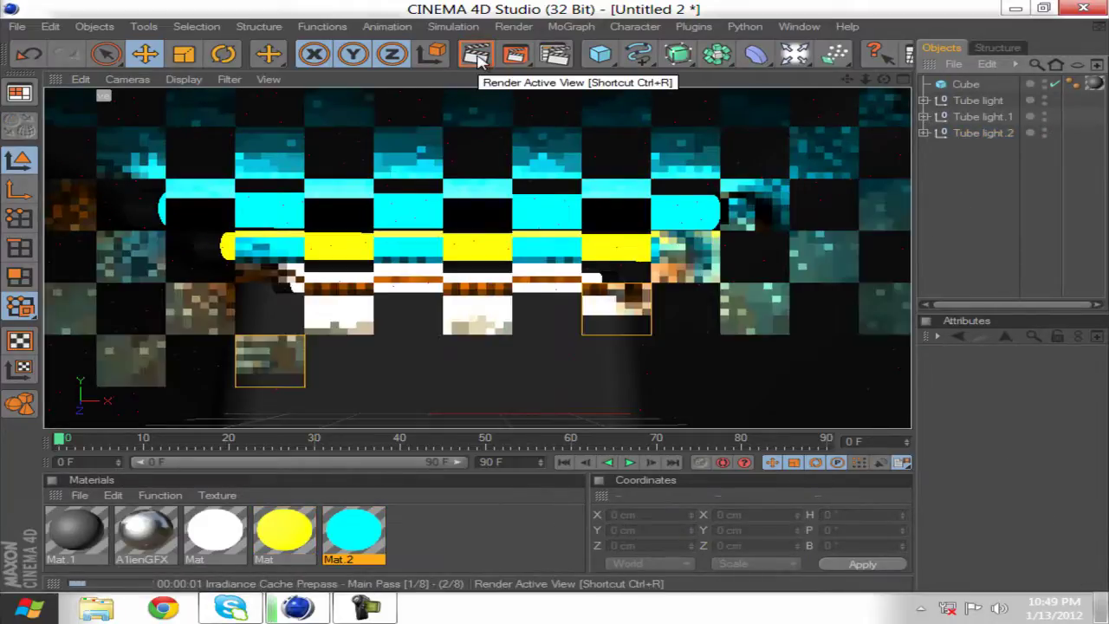